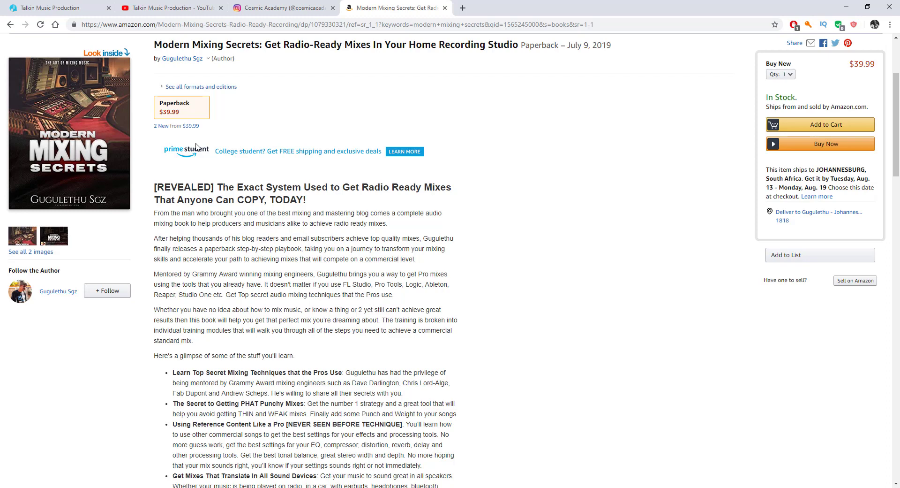
- Switch to the Cubase project, solo the 11_Bass channel in the MixConsole and play it back
{"action": "left_click", "coordinate": [846, 6]}
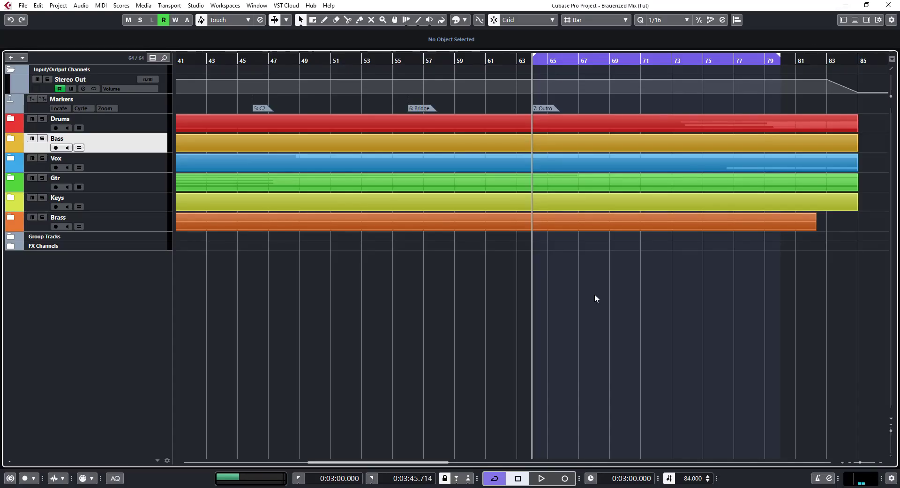
{"action": "key", "text": "F3"}
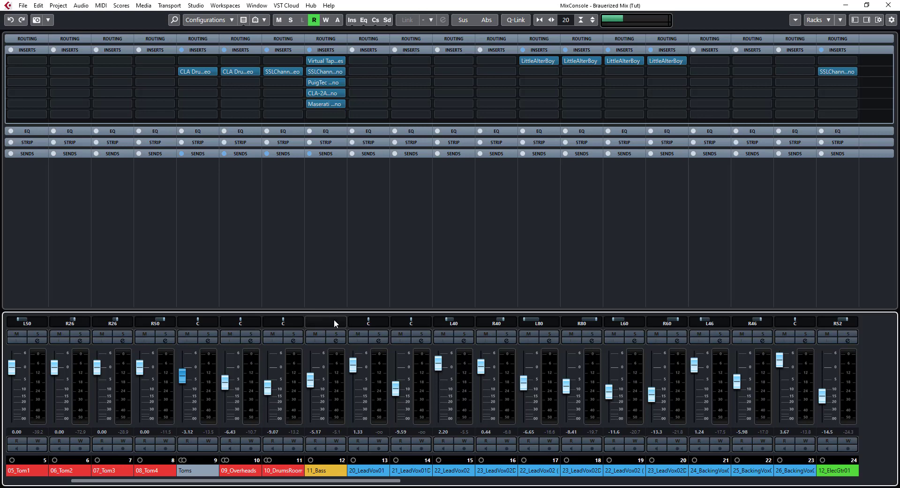
{"action": "left_click", "coordinate": [333, 332]}
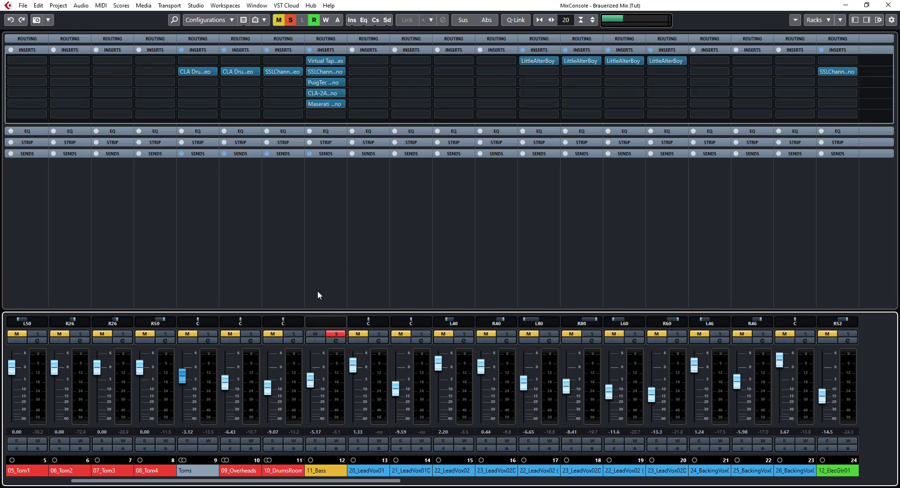
{"action": "key", "text": "space"}
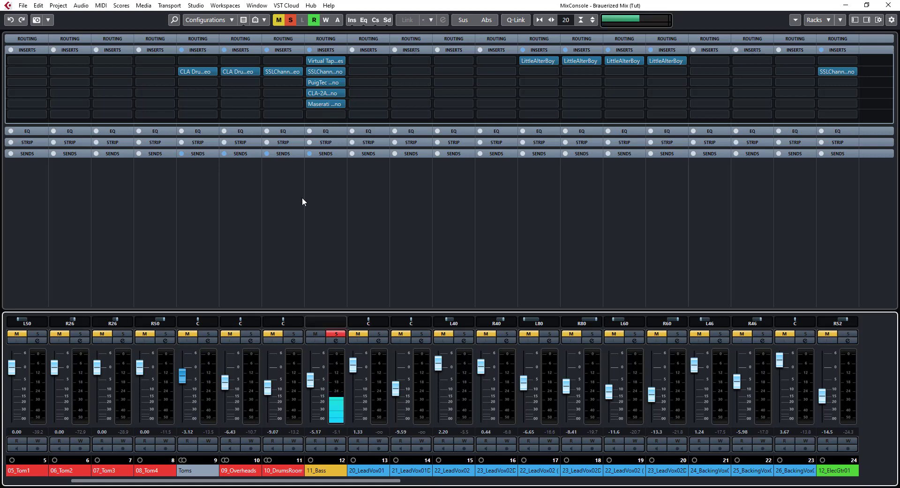
- Bypass all inserts on the 11_Bass channel and open its Virtual Tape Machines plug-in
{"action": "left_click", "coordinate": [309, 50]}
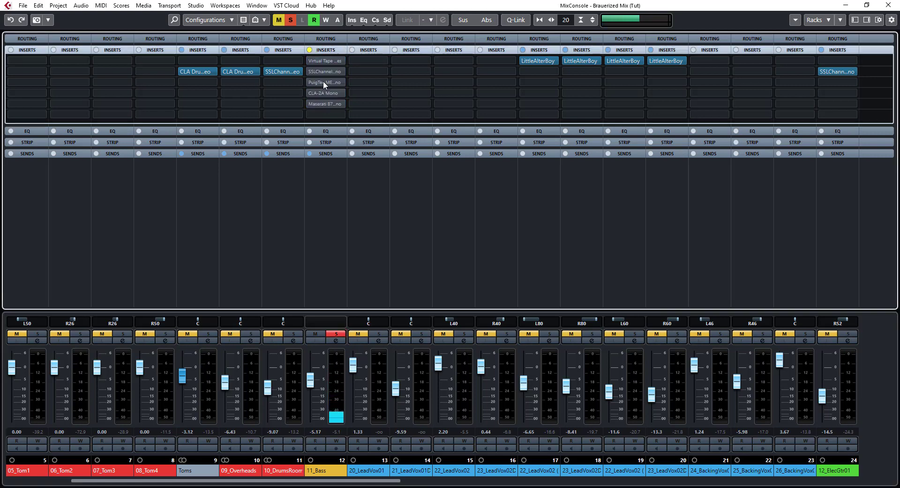
{"action": "left_click", "coordinate": [311, 60]}
{"action": "left_click", "coordinate": [318, 62]}
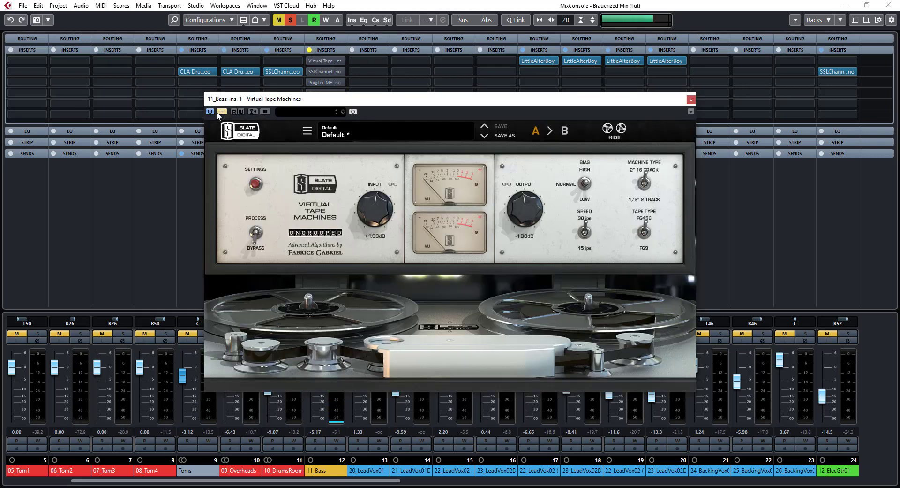
- Play the bass while comparing Virtual Tape Machines bypassed and active, leave it active and close the plug-in
{"action": "key", "text": "space"}
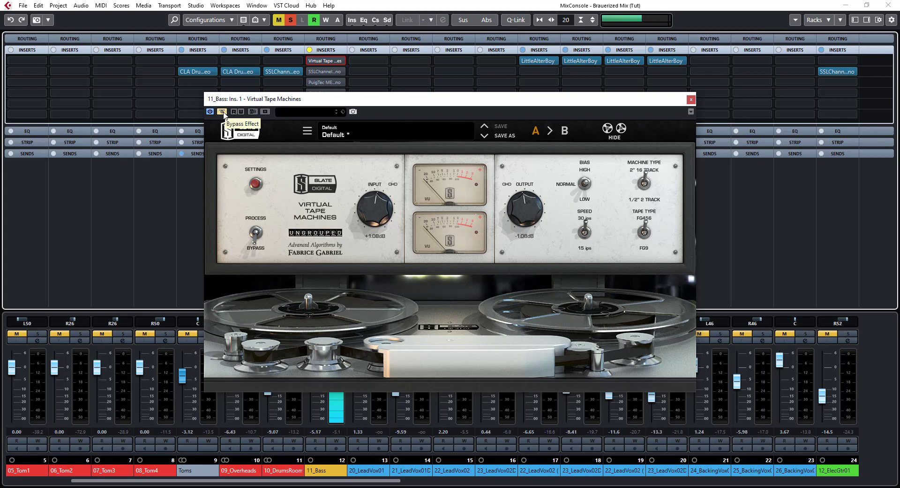
{"action": "left_click", "coordinate": [223, 112]}
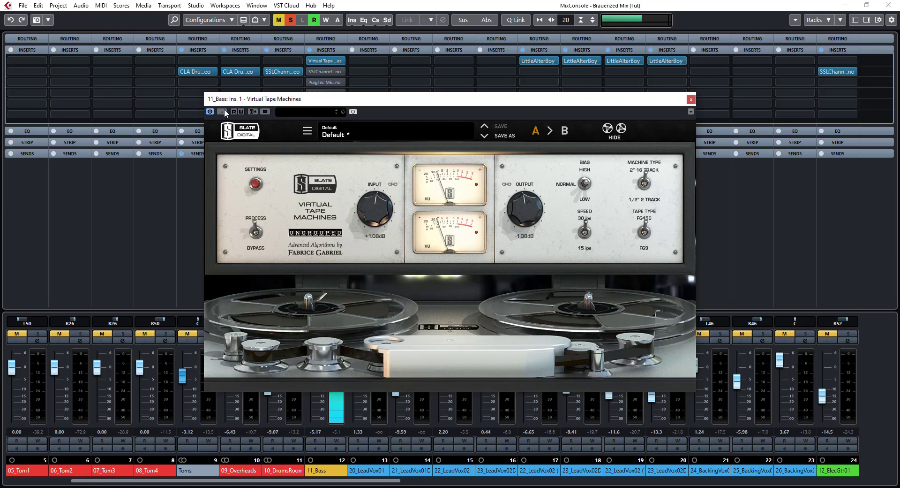
{"action": "left_click", "coordinate": [223, 112]}
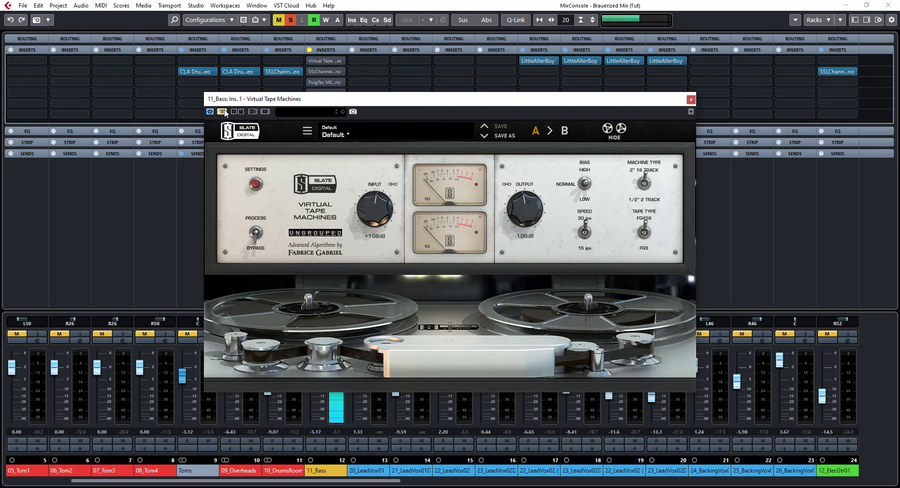
{"action": "left_click", "coordinate": [223, 112]}
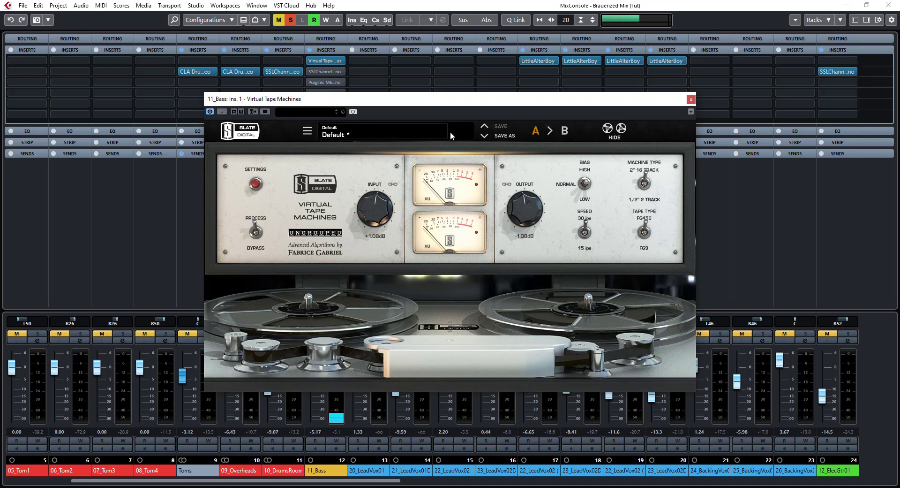
{"action": "left_click", "coordinate": [692, 100]}
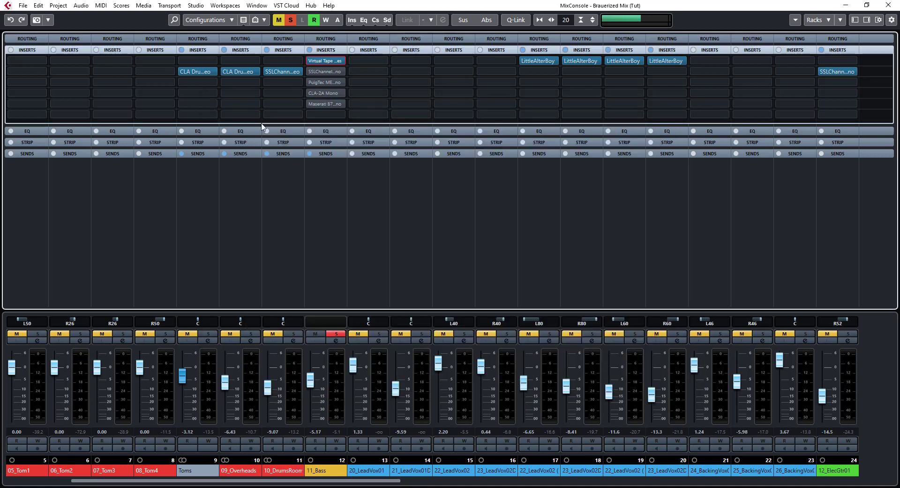
- Activate SSLChannel Mono on 11_Bass, compare the sound with and without it, leave it active and close the plug-in
{"action": "left_click", "coordinate": [311, 71]}
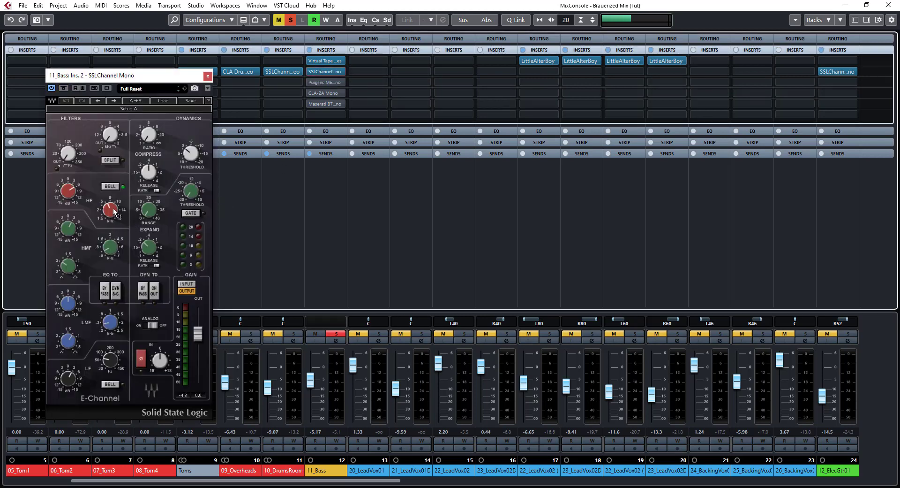
{"action": "mouse_move", "coordinate": [113, 216]}
{"action": "mouse_move", "coordinate": [74, 380]}
{"action": "left_click", "coordinate": [63, 89]}
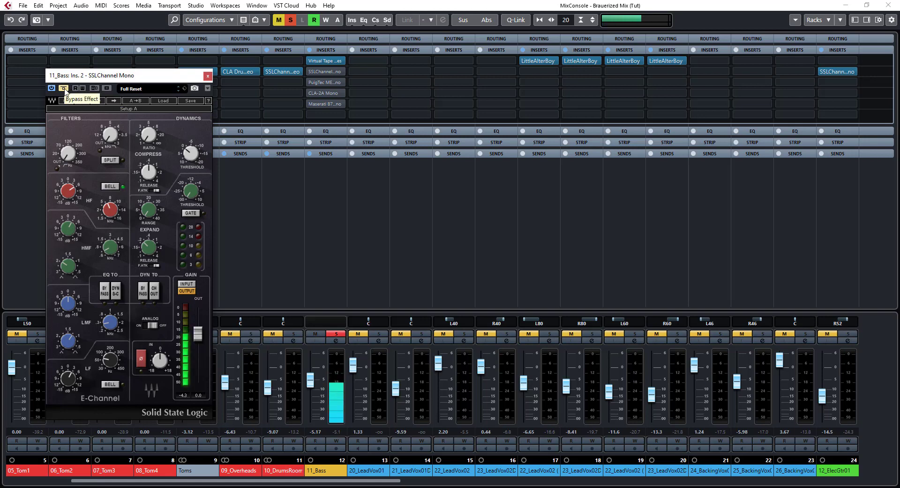
{"action": "left_click", "coordinate": [63, 88]}
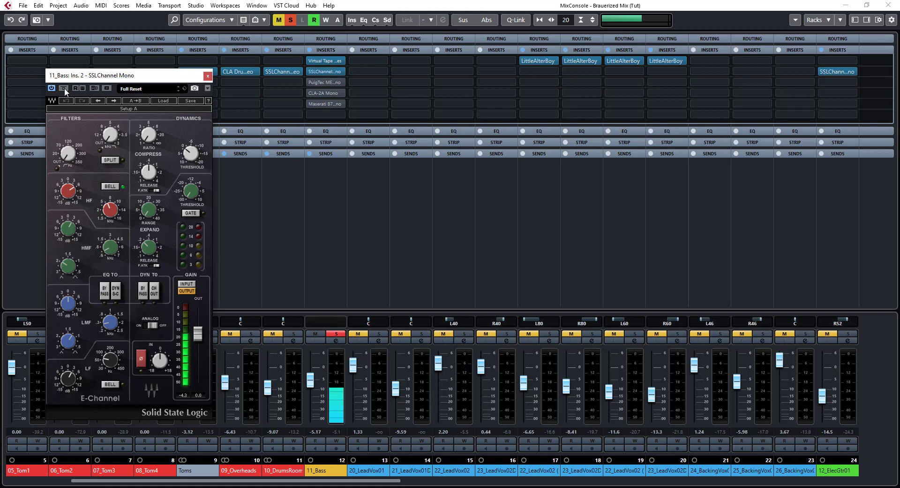
{"action": "left_click", "coordinate": [64, 88]}
{"action": "left_click", "coordinate": [64, 88]}
{"action": "left_click", "coordinate": [208, 77]}
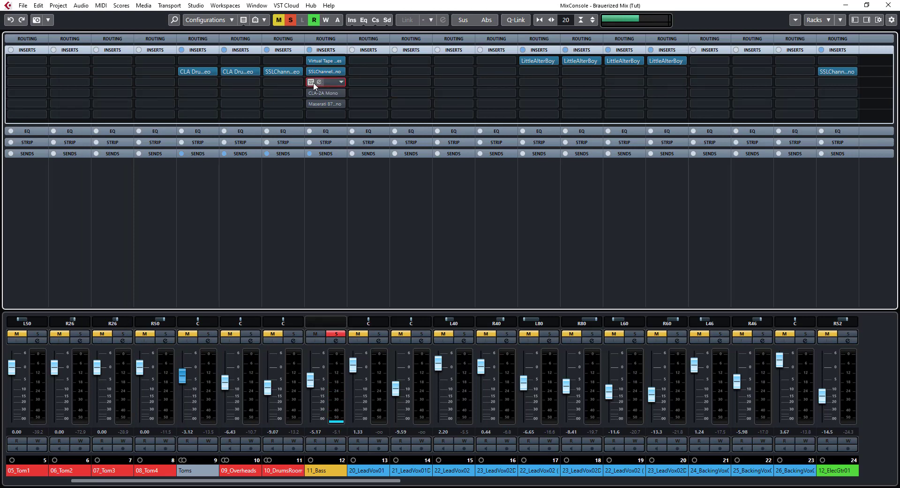
- Open PuigTec MEQ5 Mono on 11_Bass, compare it bypassed and active, leave it active and close the plug-in
{"action": "double_click", "coordinate": [313, 82]}
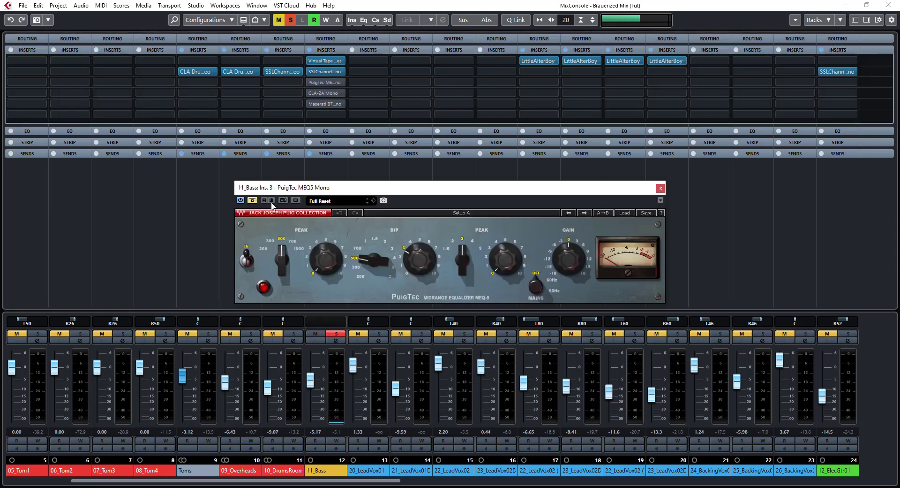
{"action": "left_click_drag", "start_coordinate": [371, 192], "coordinate": [289, 188]}
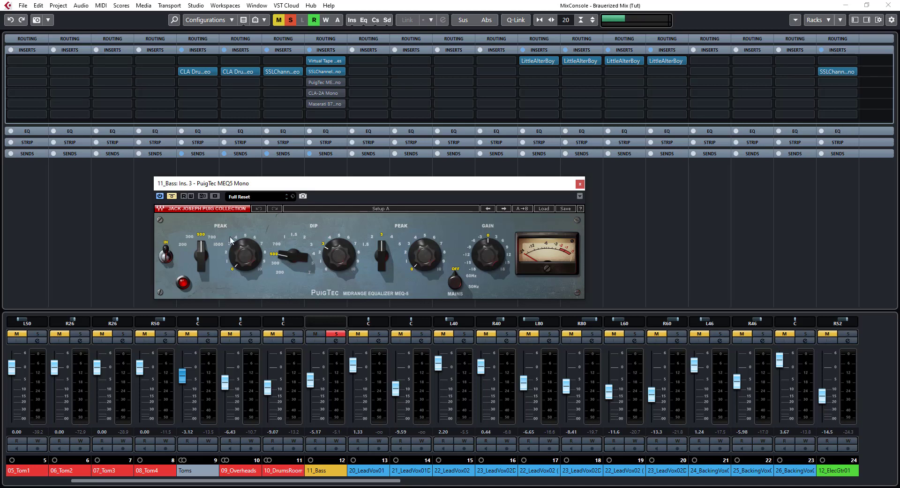
{"action": "left_click", "coordinate": [172, 196]}
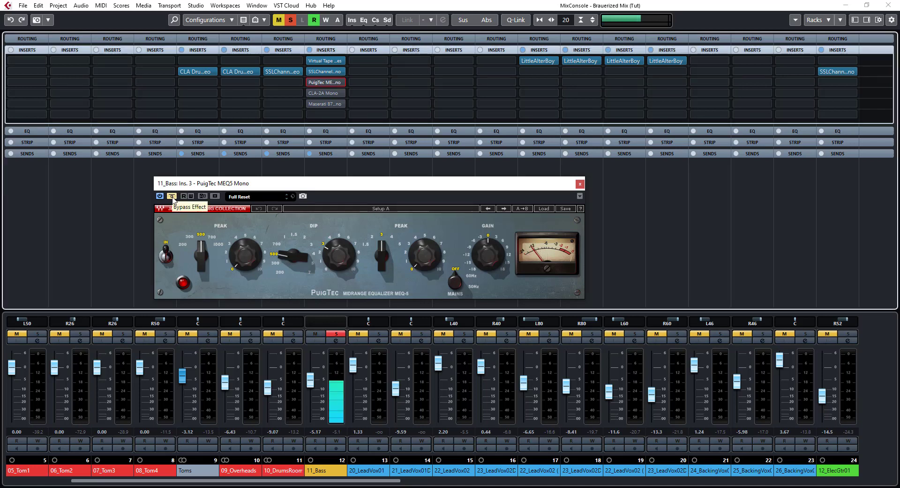
{"action": "left_click", "coordinate": [172, 196]}
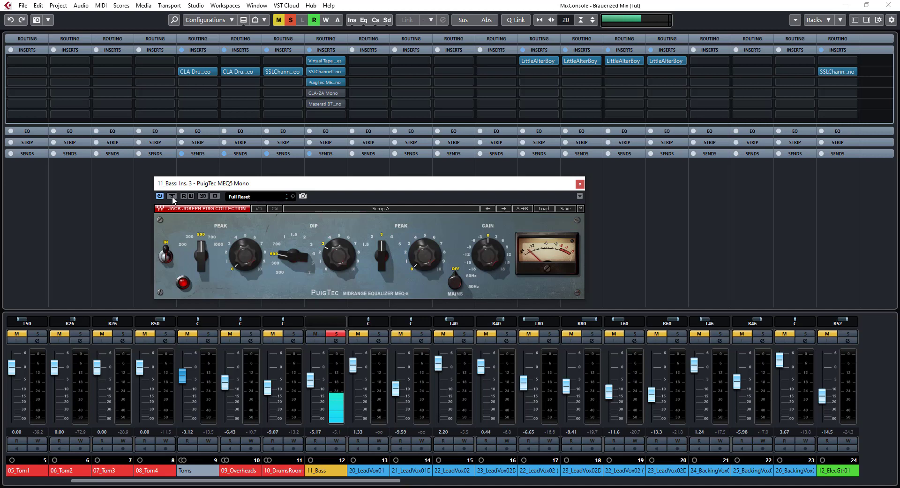
{"action": "left_click", "coordinate": [173, 198]}
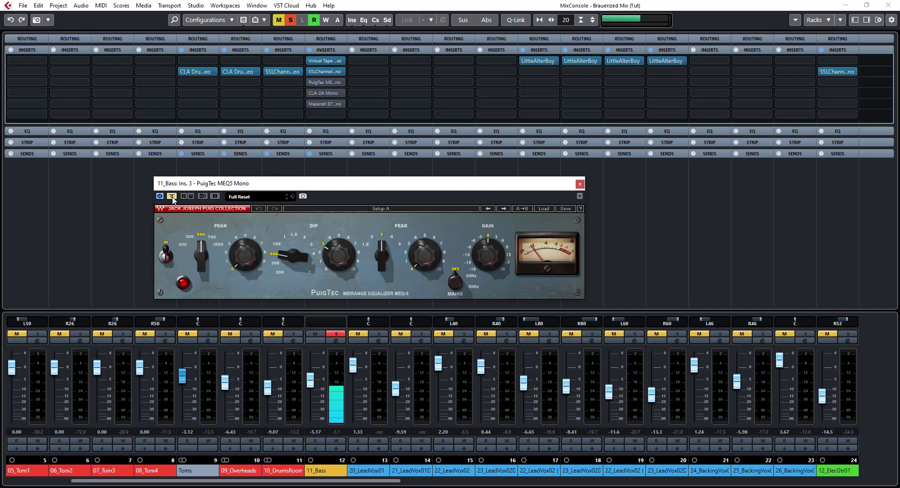
{"action": "left_click", "coordinate": [173, 197]}
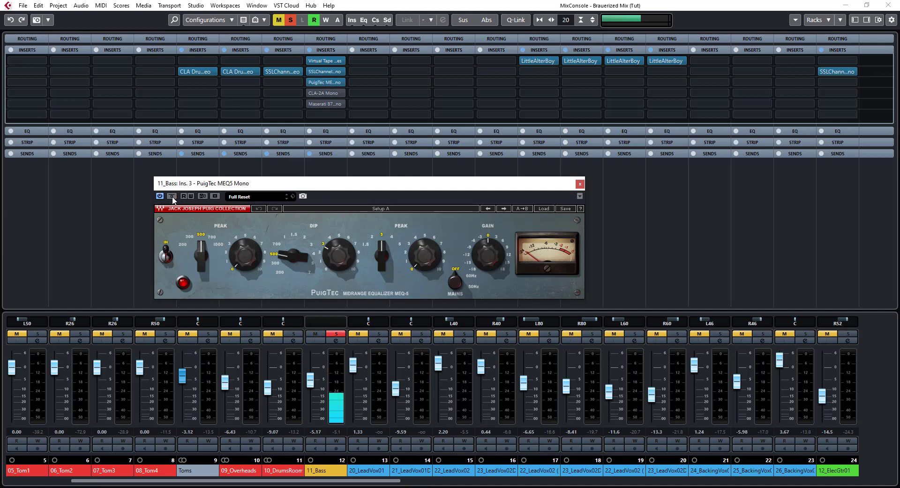
{"action": "left_click", "coordinate": [172, 197]}
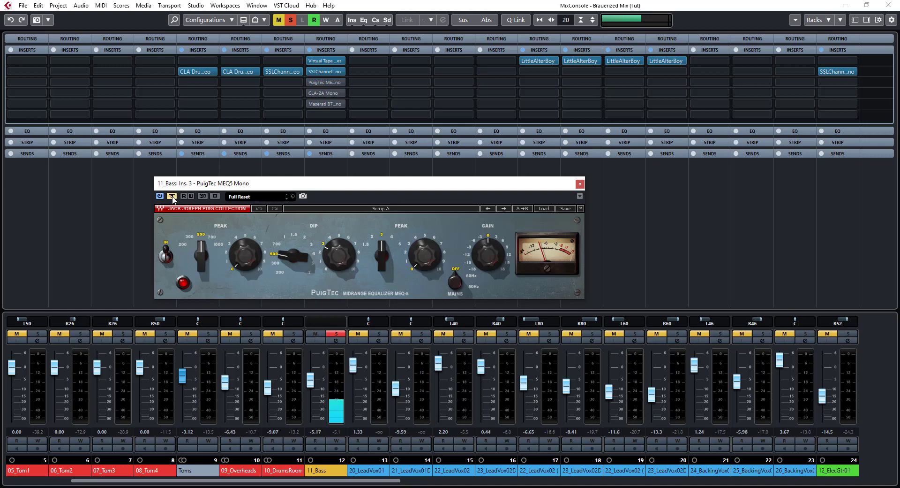
{"action": "left_click", "coordinate": [173, 198]}
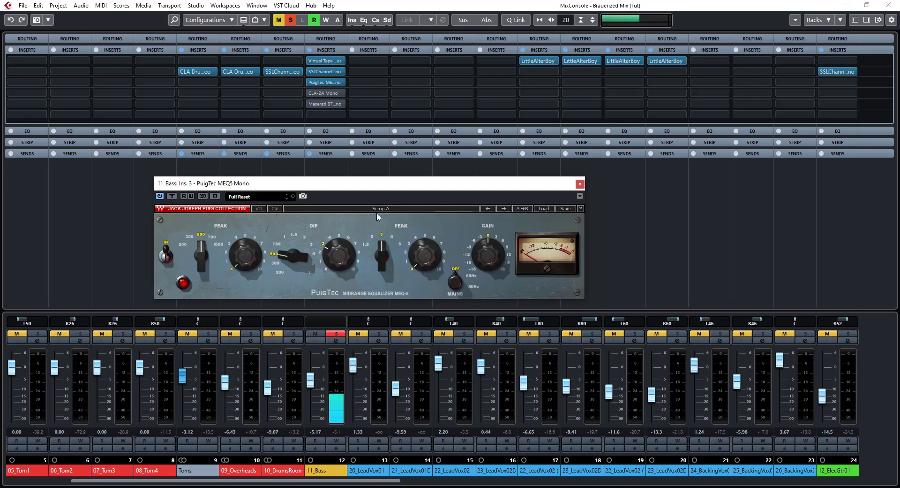
{"action": "left_click", "coordinate": [580, 184]}
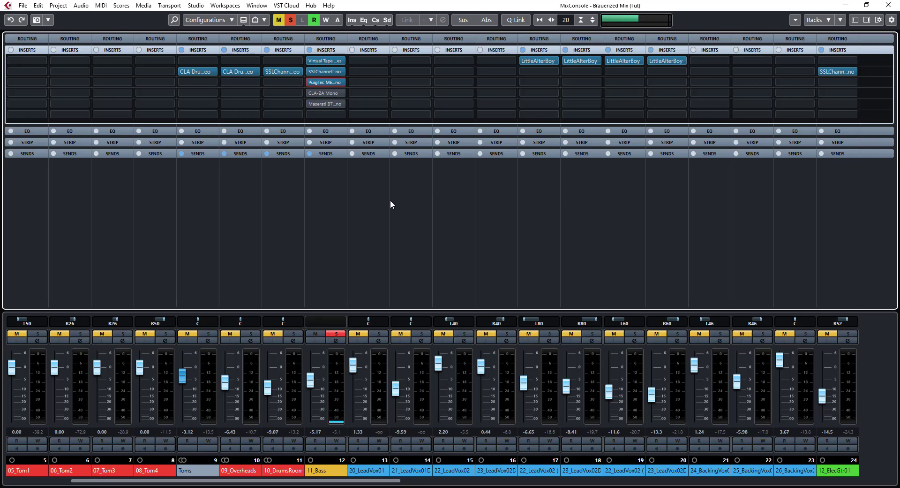
- Activate the CLA-2A Mono compressor on 11_Bass, review its settings and close the plug-in
{"action": "left_click", "coordinate": [320, 94]}
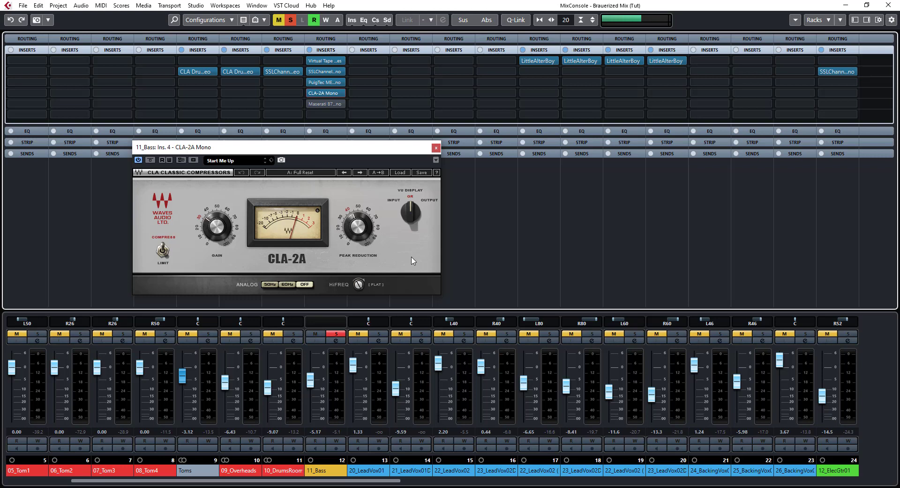
{"action": "left_click", "coordinate": [436, 148]}
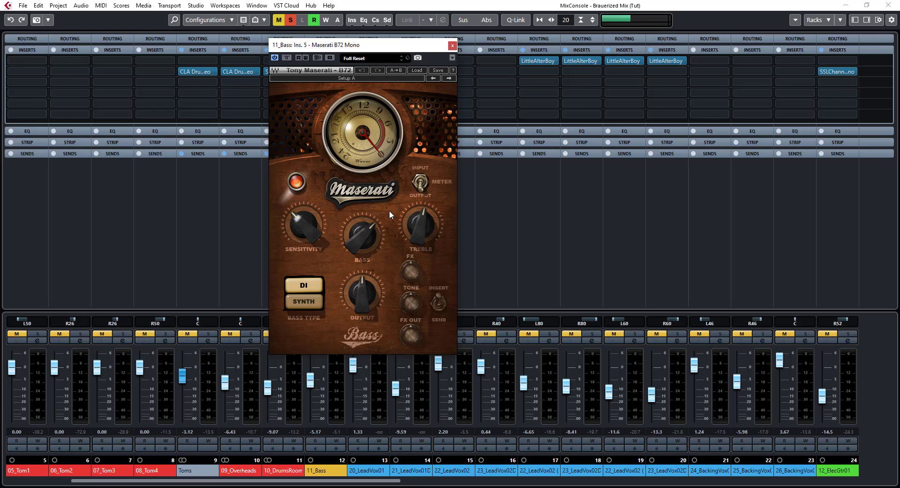
- Compare Maserati B72 Mono bypassed and active on 11_Bass, leave it active and close the plug-in
{"action": "left_click", "coordinate": [286, 59]}
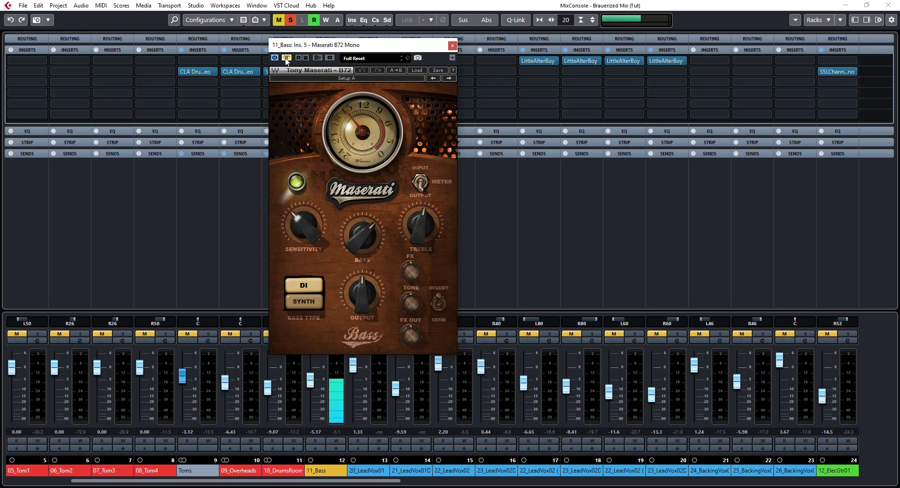
{"action": "left_click", "coordinate": [286, 59]}
{"action": "left_click", "coordinate": [287, 59]}
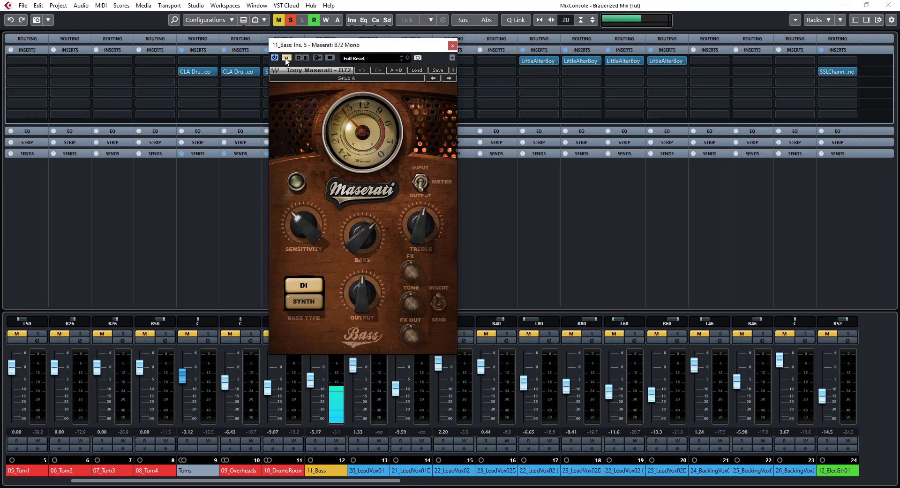
{"action": "left_click", "coordinate": [286, 59]}
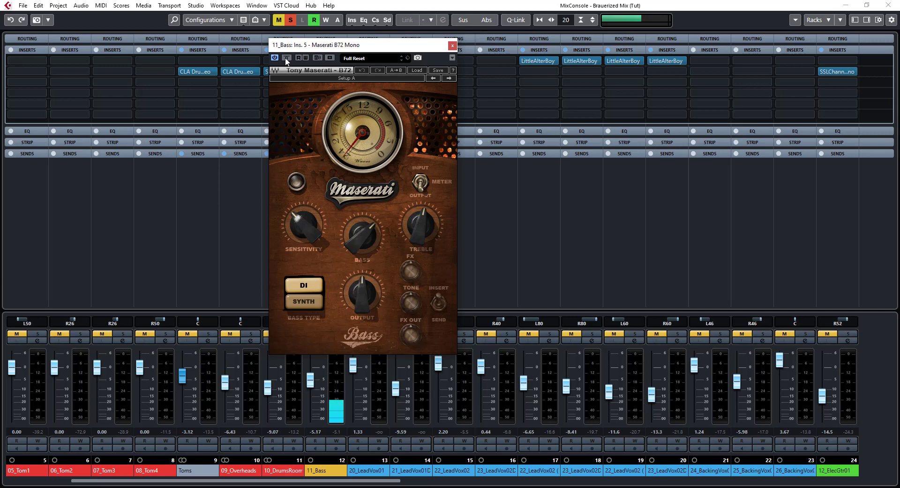
{"action": "left_click", "coordinate": [452, 46]}
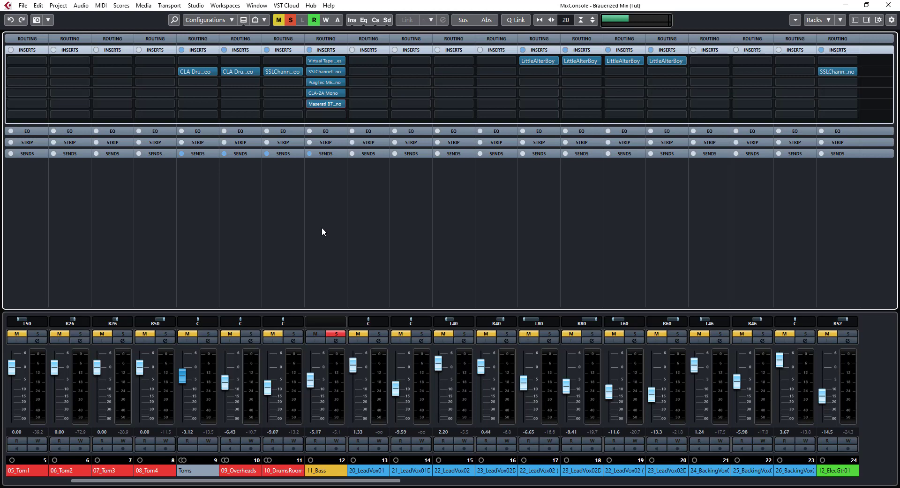
- Return to the project window, expand the Bass folder and duplicate the 11_Bass track
{"action": "key", "text": "F3"}
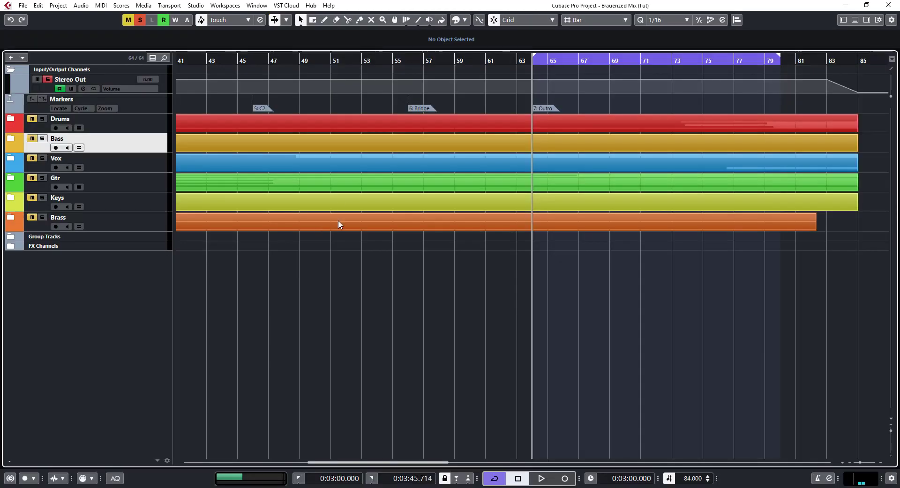
{"action": "left_click", "coordinate": [7, 141]}
{"action": "right_click", "coordinate": [143, 165]}
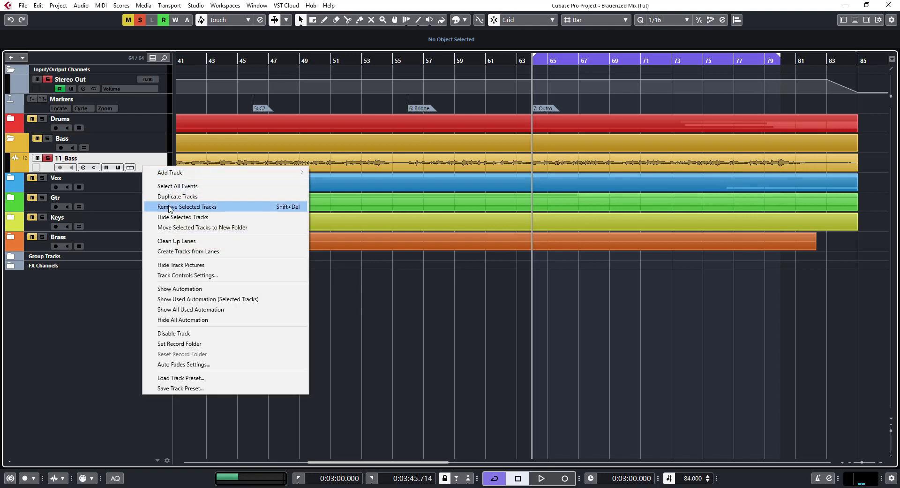
{"action": "left_click", "coordinate": [177, 197]}
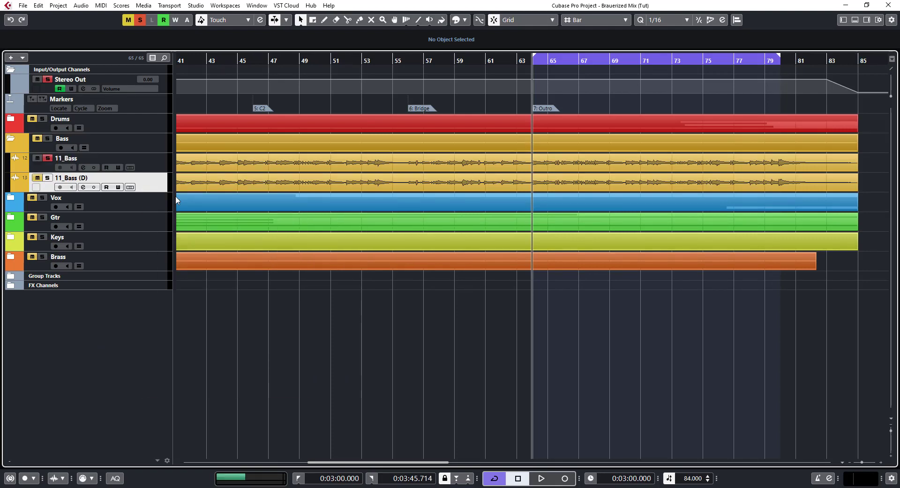
- Solo the duplicated 11_Bass (D) channel in the MixConsole in place of the original bass
{"action": "key", "text": "F3"}
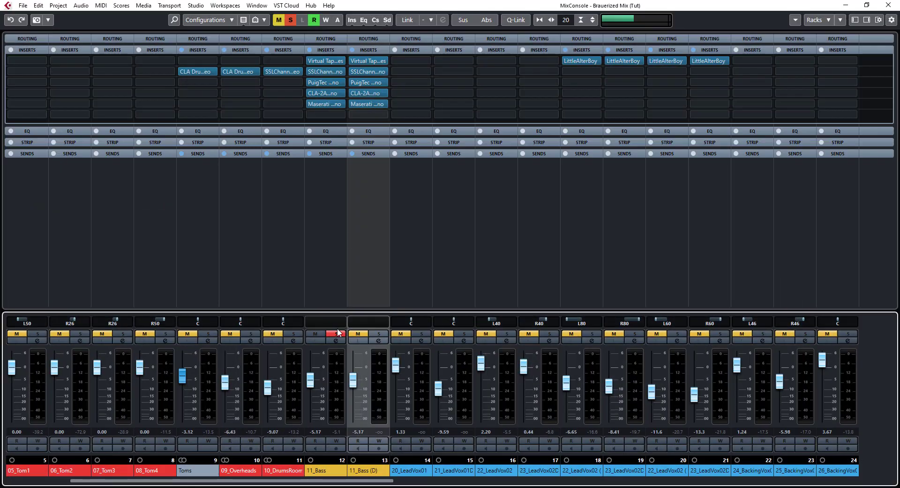
{"action": "left_click", "coordinate": [375, 333]}
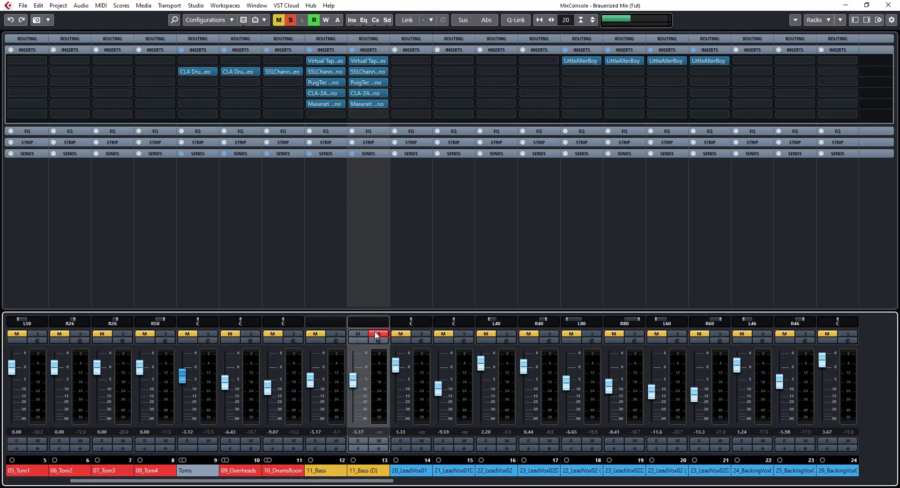
- Remove the Maserati B72 plug-in from the 11_Bass (D) insert chain
{"action": "left_click", "coordinate": [383, 104]}
{"action": "left_click", "coordinate": [412, 243]}
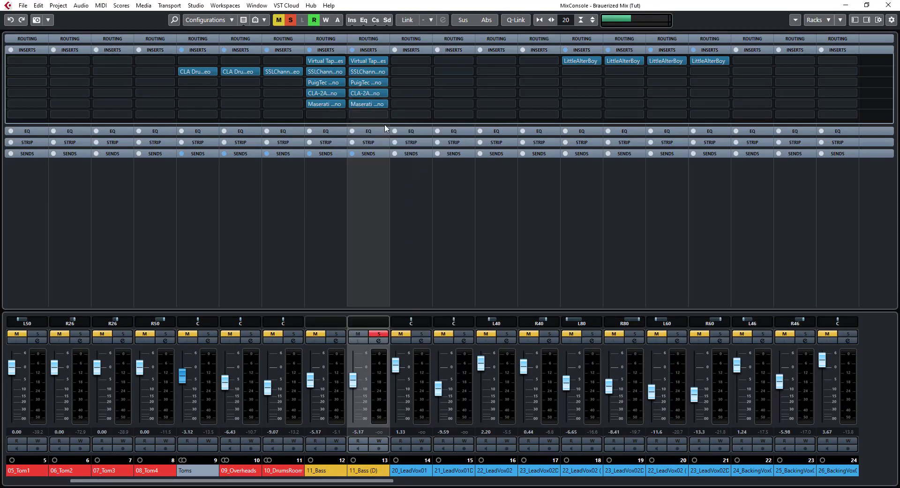
{"action": "left_click", "coordinate": [426, 269]}
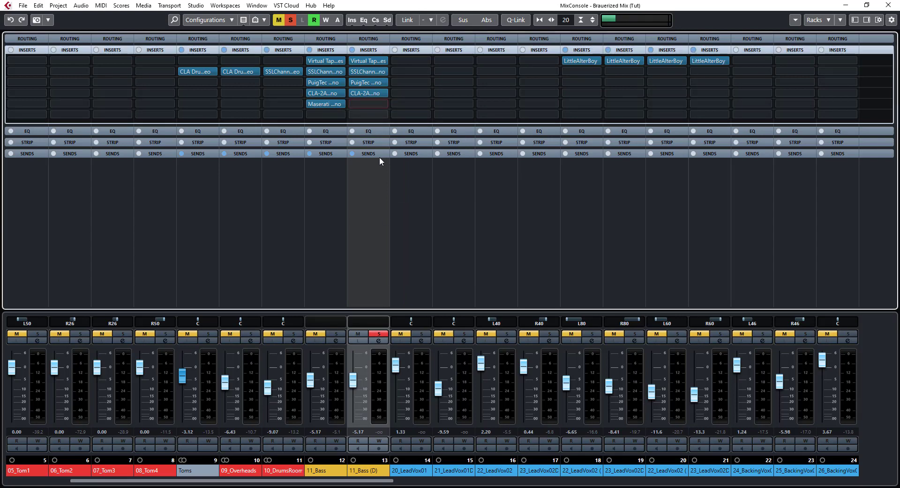
- Bypass CLA-2A, PuigTec and SSLChannel on 11_Bass (D) and shift them down one slot to free insert slot 2
{"action": "left_click", "coordinate": [353, 93]}
{"action": "left_click", "coordinate": [353, 82]}
{"action": "left_click", "coordinate": [353, 73]}
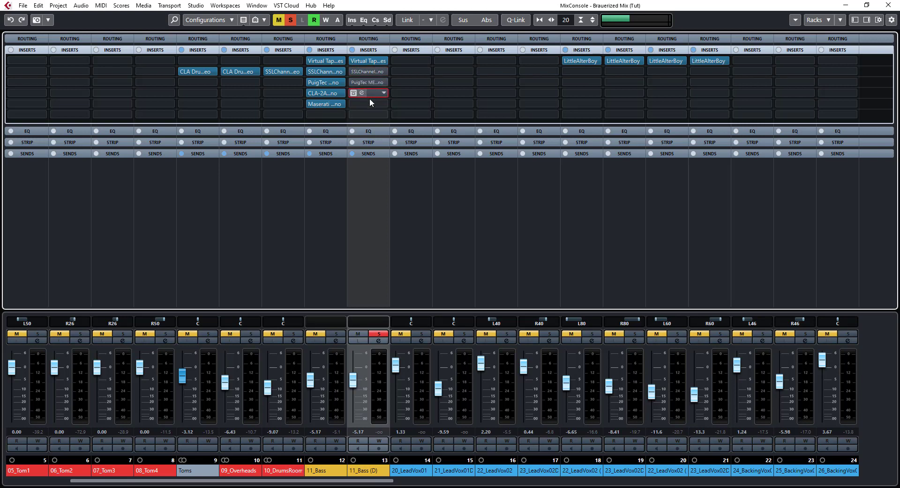
{"action": "left_click_drag", "start_coordinate": [369, 97], "coordinate": [376, 82]}
- Load the Metal Amp Room distortion in insert slot 2 of 11_Bass (D) and move its window clear of the channel
{"action": "left_click", "coordinate": [383, 72]}
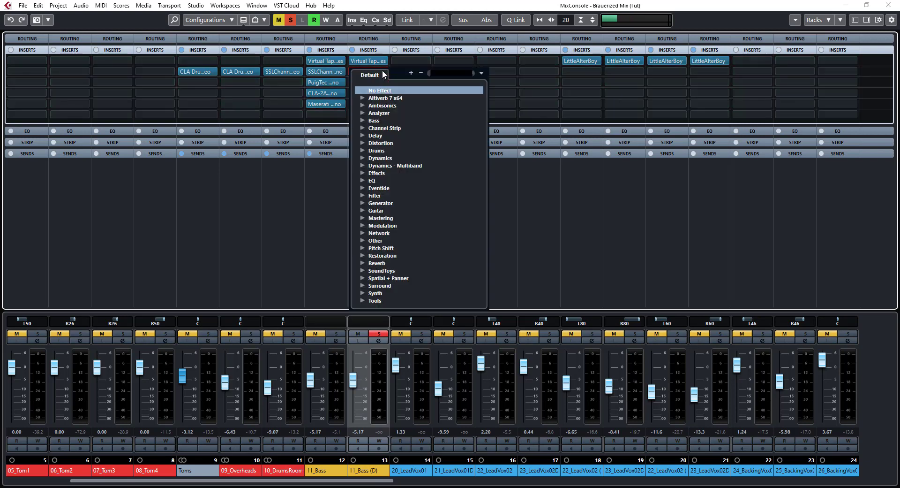
{"action": "left_click", "coordinate": [363, 142]}
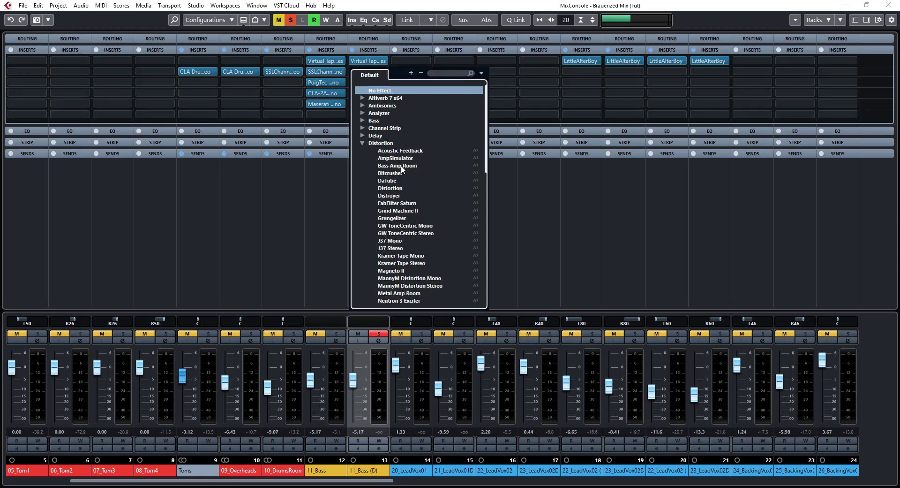
{"action": "scroll", "coordinate": [403, 170], "scroll_direction": "down", "scroll_amount": 3}
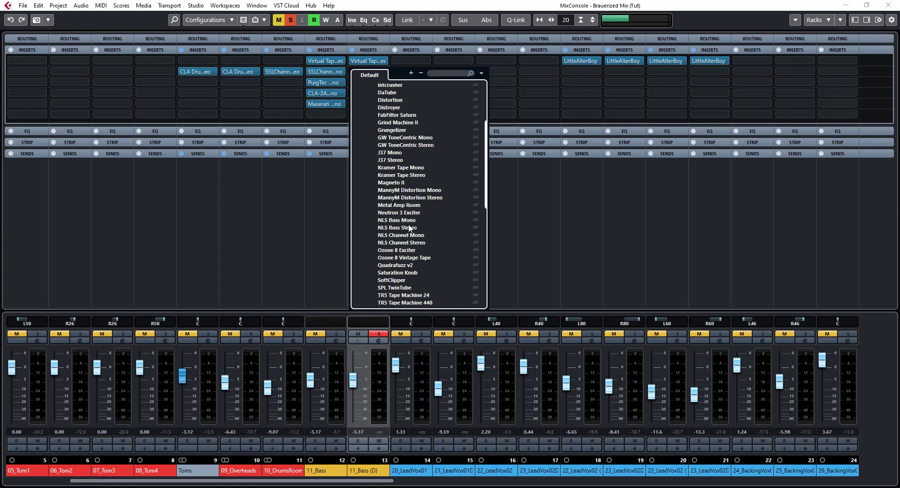
{"action": "left_click", "coordinate": [399, 206]}
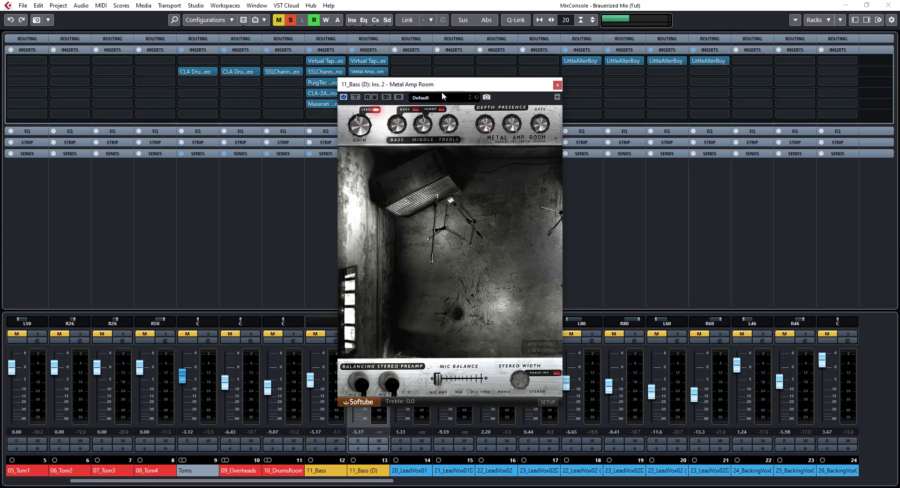
{"action": "left_click_drag", "start_coordinate": [425, 87], "coordinate": [501, 76]}
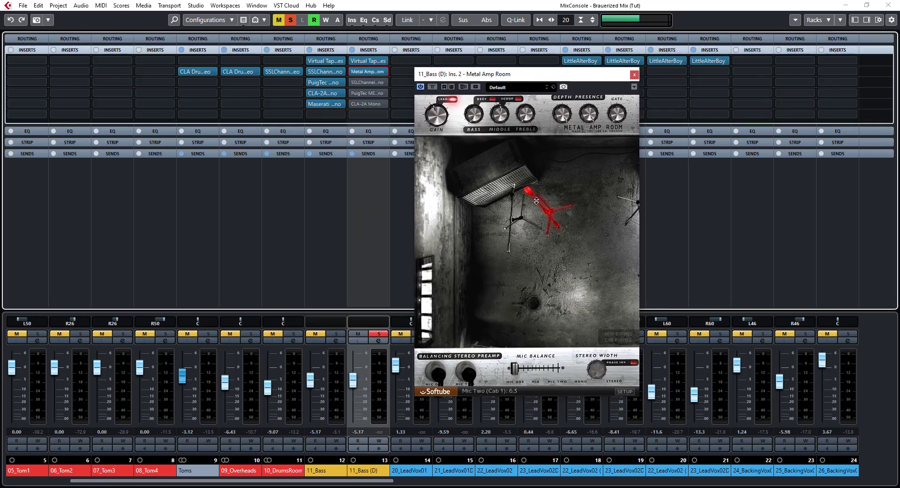
- During playback, adjust Metal Amp Room's middle, treble and bass and set the mic balance to -32 %
{"action": "key", "text": "space"}
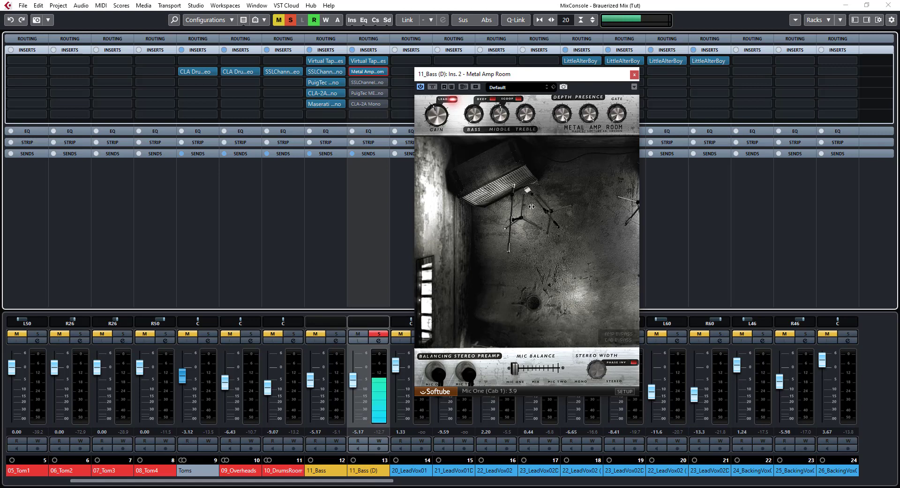
{"action": "left_click_drag", "start_coordinate": [471, 82], "coordinate": [479, 74]}
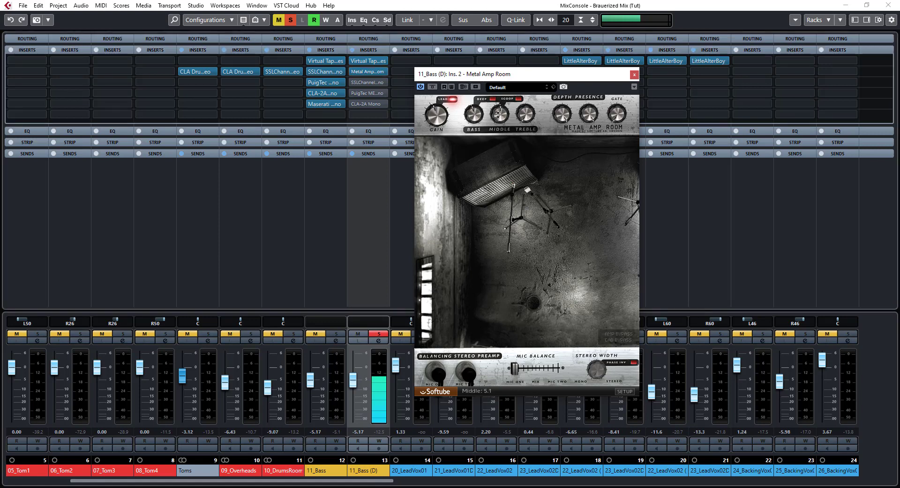
{"action": "left_click_drag", "start_coordinate": [525, 120], "coordinate": [534, 74]}
{"action": "left_click_drag", "start_coordinate": [473, 114], "coordinate": [466, 133]}
{"action": "left_click_drag", "start_coordinate": [515, 369], "coordinate": [539, 368]}
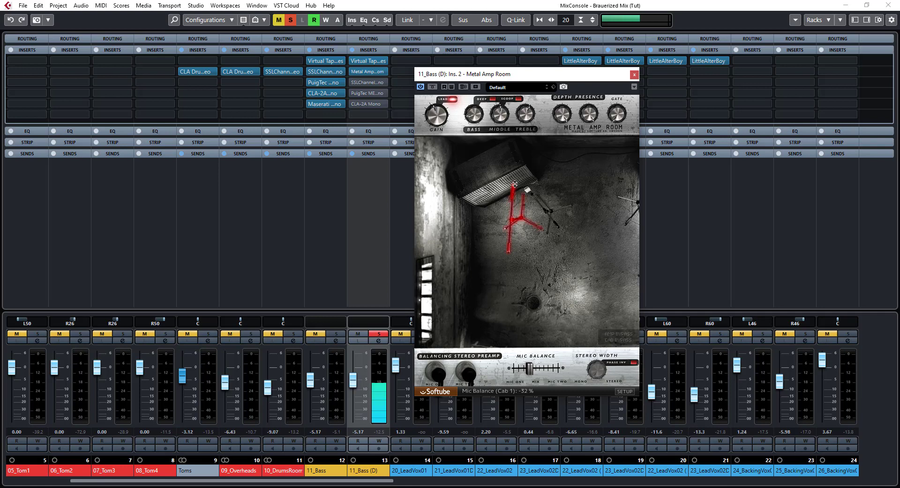
- Compare Metal Amp Room bypassed and active, fine-tune its tone controls and close the plug-in
{"action": "left_click", "coordinate": [432, 87]}
{"action": "left_click", "coordinate": [432, 88]}
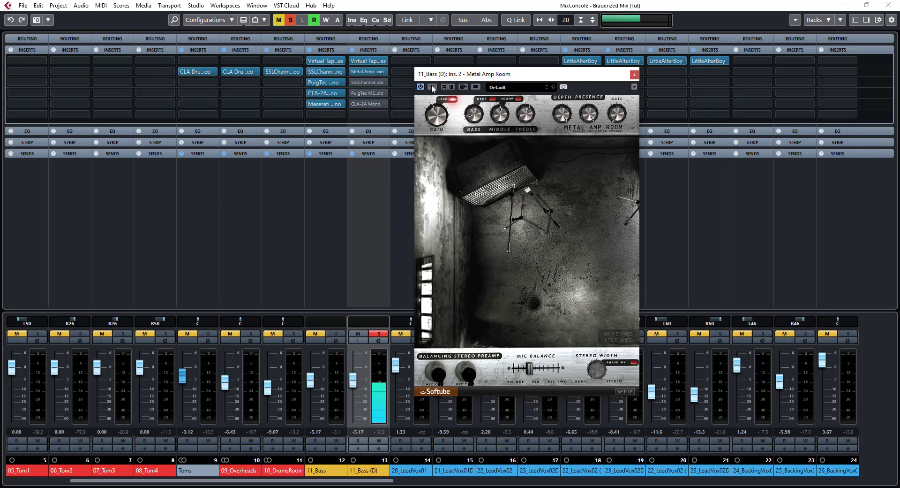
{"action": "mouse_move", "coordinate": [499, 113]}
{"action": "left_click_drag", "start_coordinate": [503, 107], "coordinate": [499, 116]}
{"action": "left_click_drag", "start_coordinate": [482, 65], "coordinate": [470, 112]}
{"action": "left_click", "coordinate": [635, 75]}
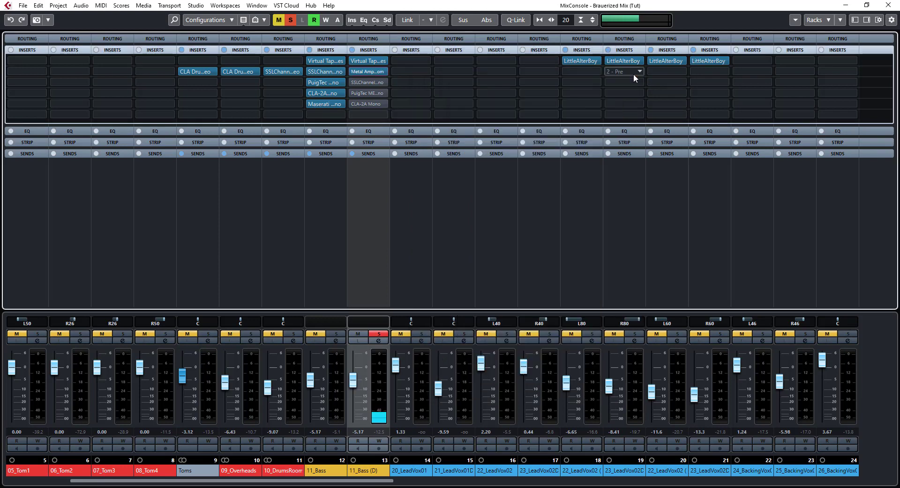
- Open and activate SSLChannel Mono in insert slot 3 of 11_Bass (D) and try out its high-pass filter
{"action": "left_click", "coordinate": [362, 82]}
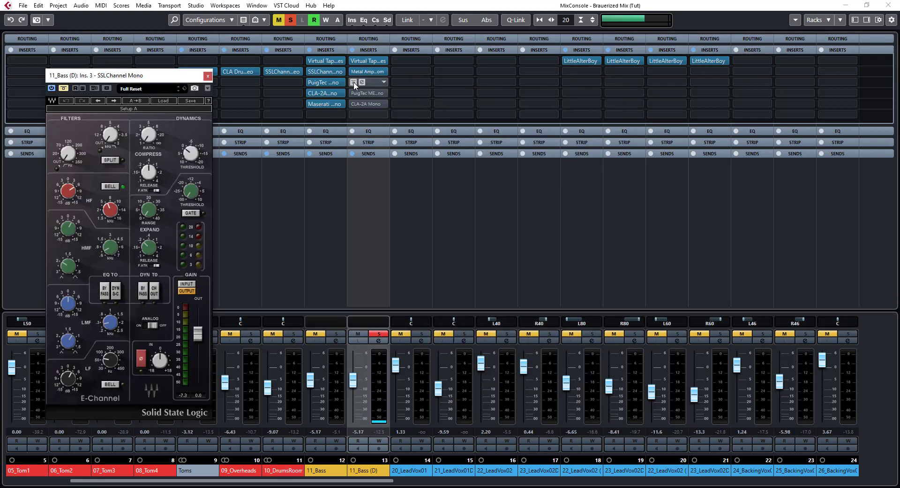
{"action": "left_click", "coordinate": [353, 82]}
{"action": "left_click_drag", "start_coordinate": [133, 78], "coordinate": [427, 53]}
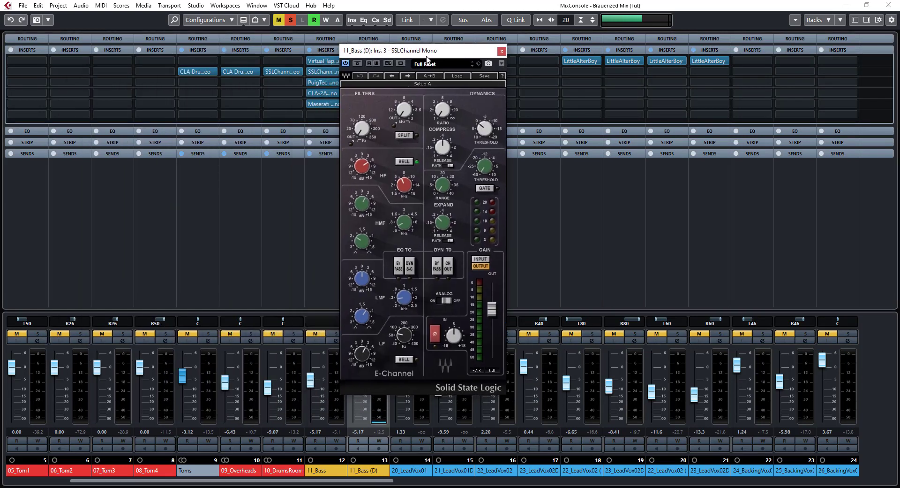
{"action": "left_click_drag", "start_coordinate": [362, 128], "coordinate": [362, 125]}
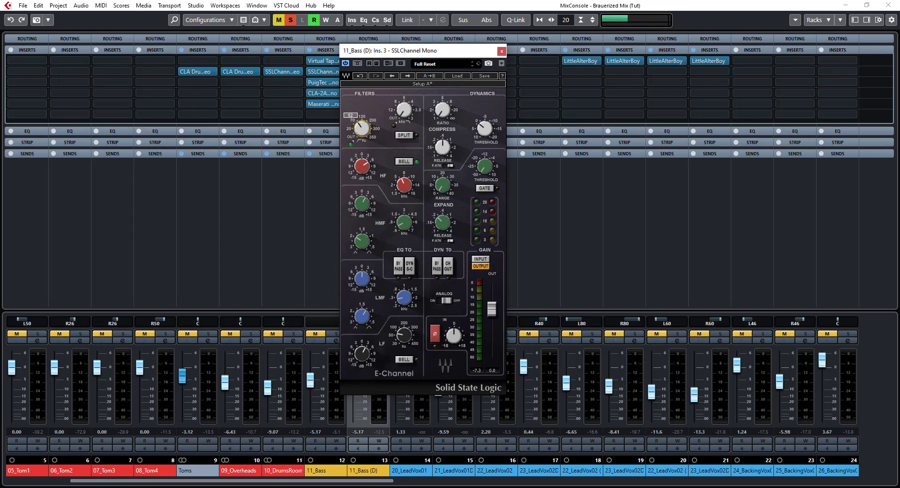
{"action": "left_click_drag", "start_coordinate": [362, 127], "coordinate": [363, 140]}
{"action": "left_click", "coordinate": [362, 205]}
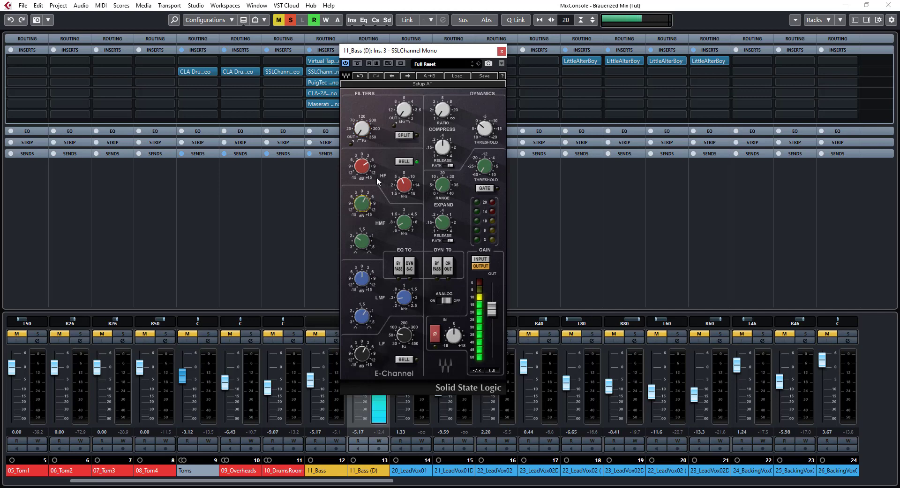
- Boost the SSLChannel's HF band while tuning its frequency to about 4.1 kHz, and reduce the HF gain again
{"action": "left_click_drag", "start_coordinate": [364, 167], "coordinate": [364, 143]}
{"action": "left_click_drag", "start_coordinate": [404, 185], "coordinate": [404, 190]}
{"action": "left_click_drag", "start_coordinate": [404, 189], "coordinate": [404, 190]}
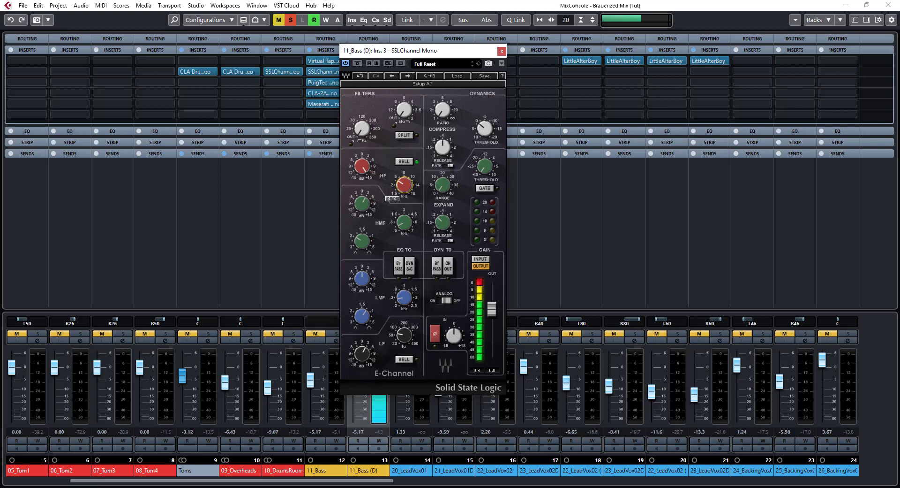
{"action": "left_click_drag", "start_coordinate": [362, 165], "coordinate": [362, 164]}
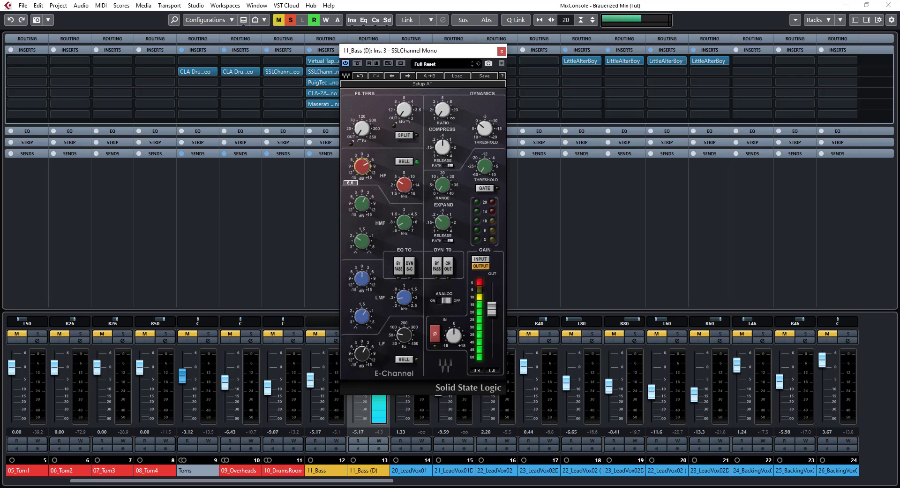
- Raise the SSLChannel's high-pass filter, cut its LF gain and adjust the LF frequency to thin out the low end
{"action": "left_click_drag", "start_coordinate": [362, 128], "coordinate": [362, 120]}
{"action": "left_click_drag", "start_coordinate": [362, 353], "coordinate": [362, 358]}
{"action": "left_click_drag", "start_coordinate": [405, 335], "coordinate": [404, 329]}
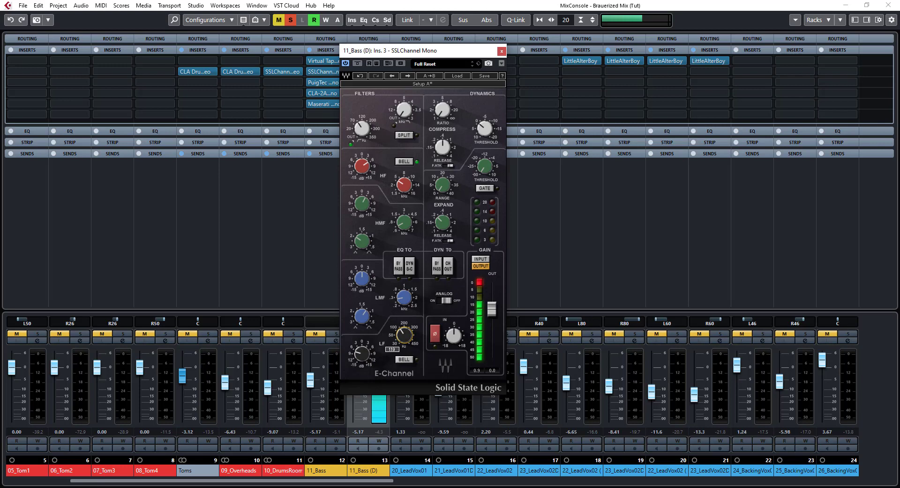
{"action": "left_click_drag", "start_coordinate": [361, 128], "coordinate": [362, 127]}
- Set the SSLChannel's HMF gain to 0 and close the plug-in
{"action": "double_click", "coordinate": [360, 205]}
{"action": "type", "text": "0"}
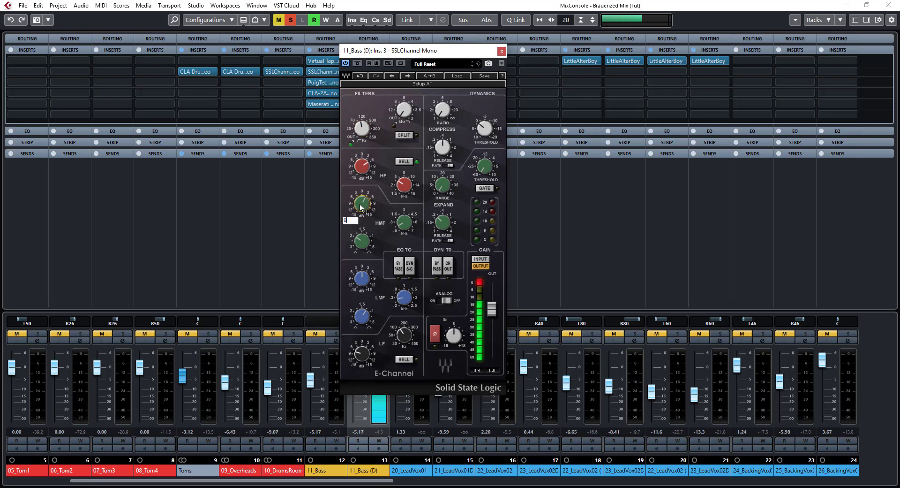
{"action": "key", "text": "Return"}
{"action": "mouse_move", "coordinate": [415, 305]}
{"action": "left_click", "coordinate": [502, 51]}
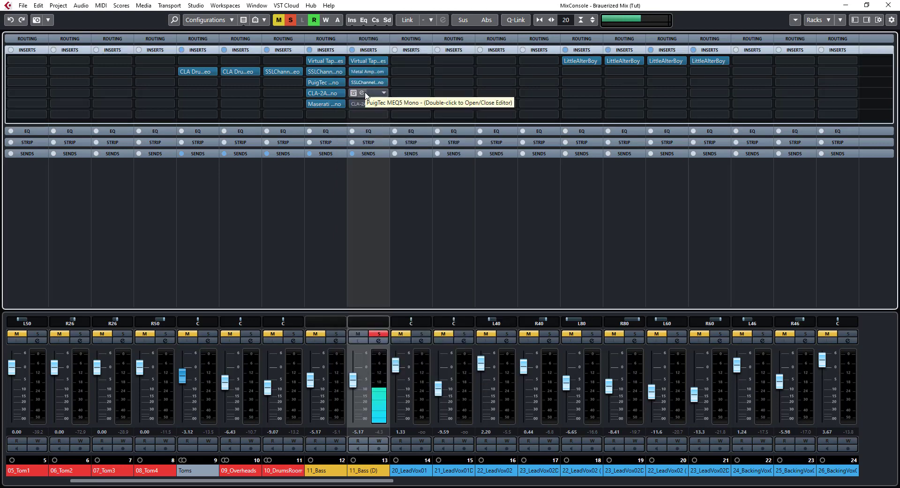
- Remove PuigTec MEQ5 Mono from insert slot 4 of 11_Bass (D) by choosing No Effect
{"action": "left_click", "coordinate": [384, 93]}
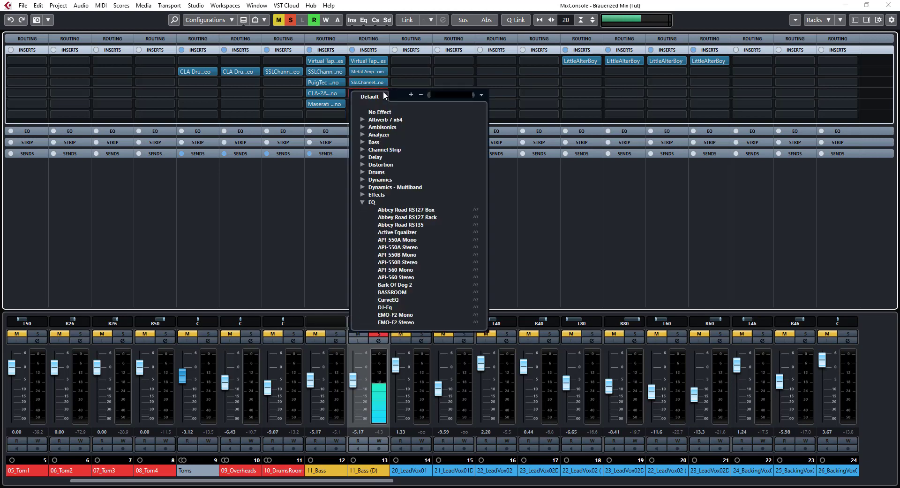
{"action": "scroll", "coordinate": [396, 123], "scroll_direction": "up", "scroll_amount": 10}
{"action": "left_click", "coordinate": [384, 112]}
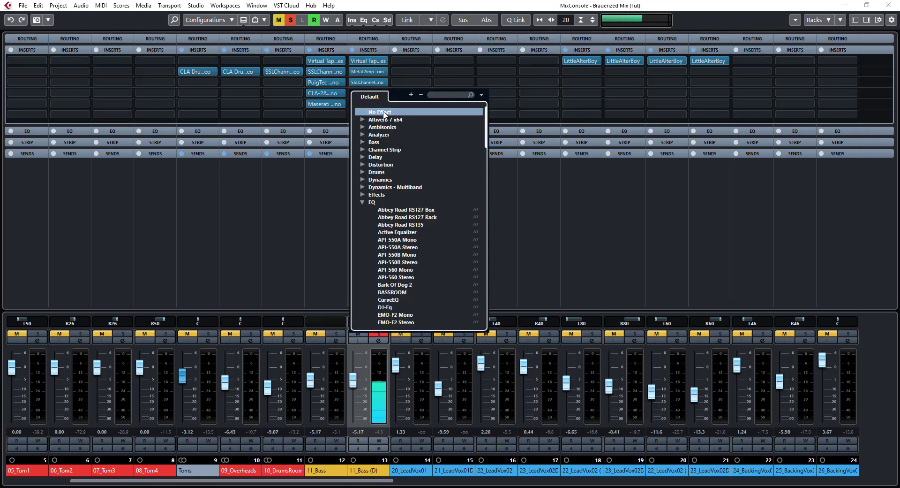
{"action": "left_click", "coordinate": [430, 270]}
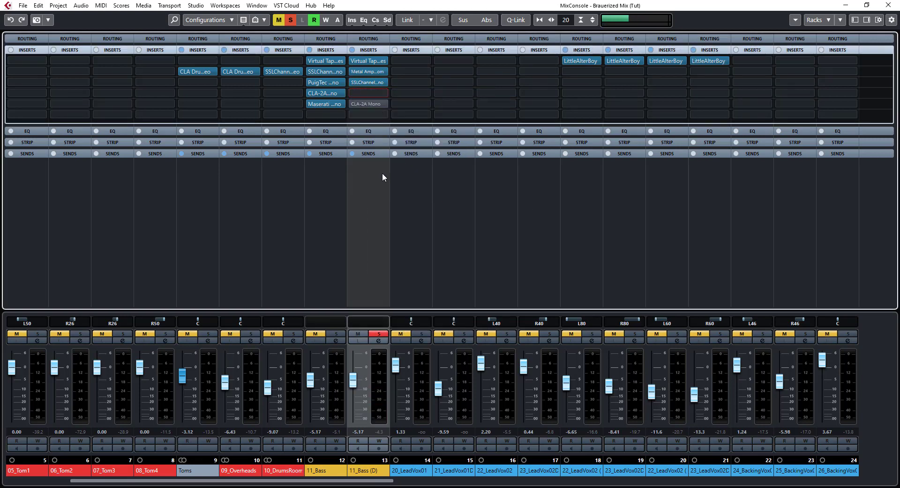
- Activate CLA-2A Mono on 11_Bass (D), review its settings and move it up to insert slot 4
{"action": "left_click", "coordinate": [362, 102]}
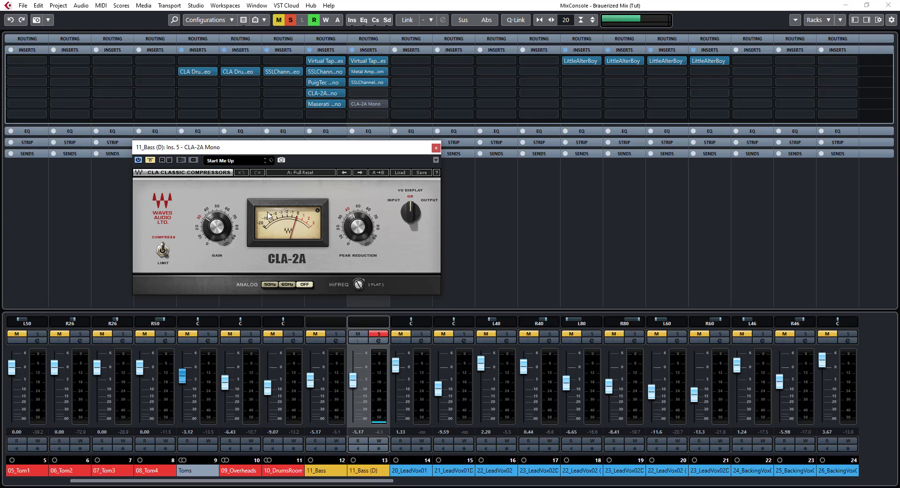
{"action": "left_click", "coordinate": [150, 161]}
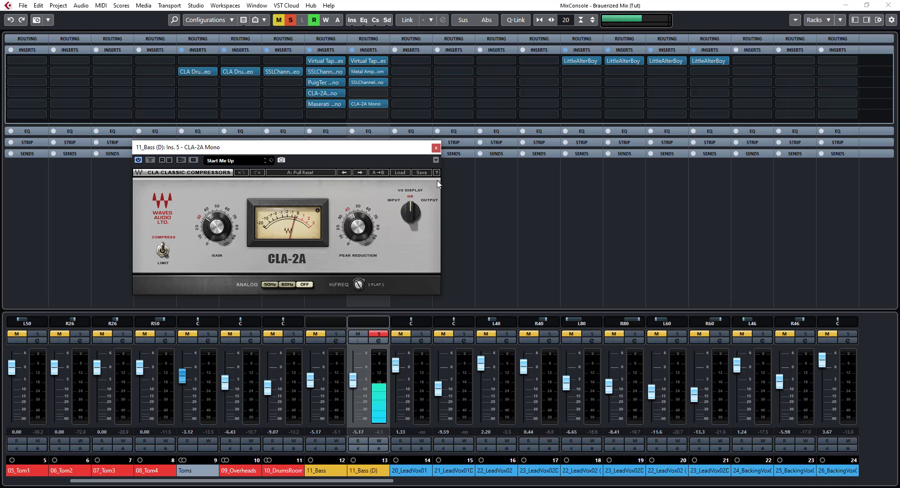
{"action": "left_click", "coordinate": [436, 147]}
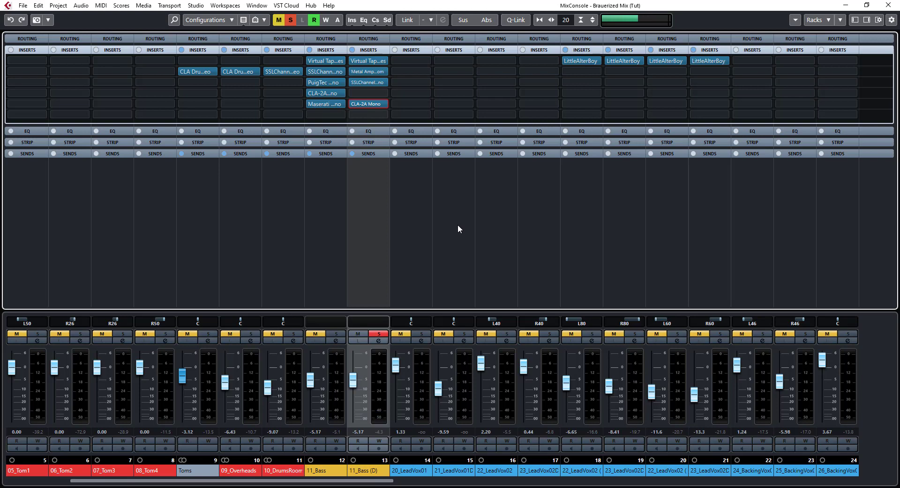
{"action": "left_click", "coordinate": [366, 103]}
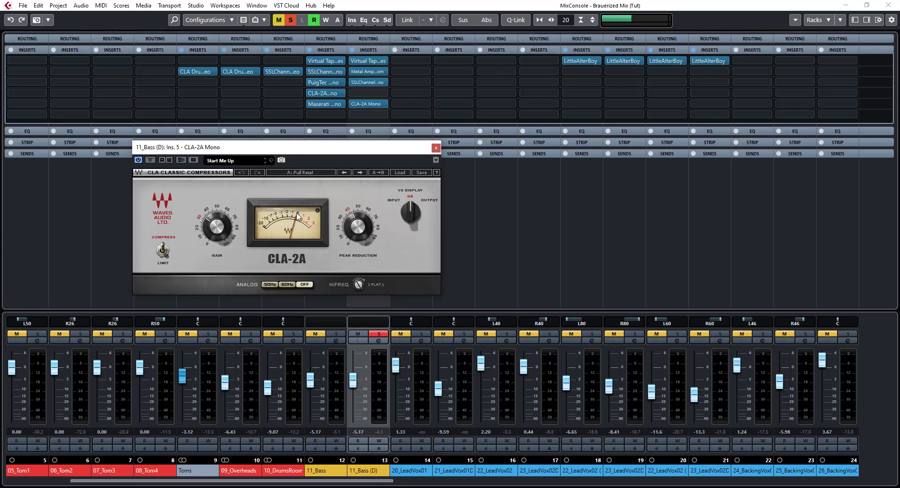
{"action": "left_click", "coordinate": [436, 148]}
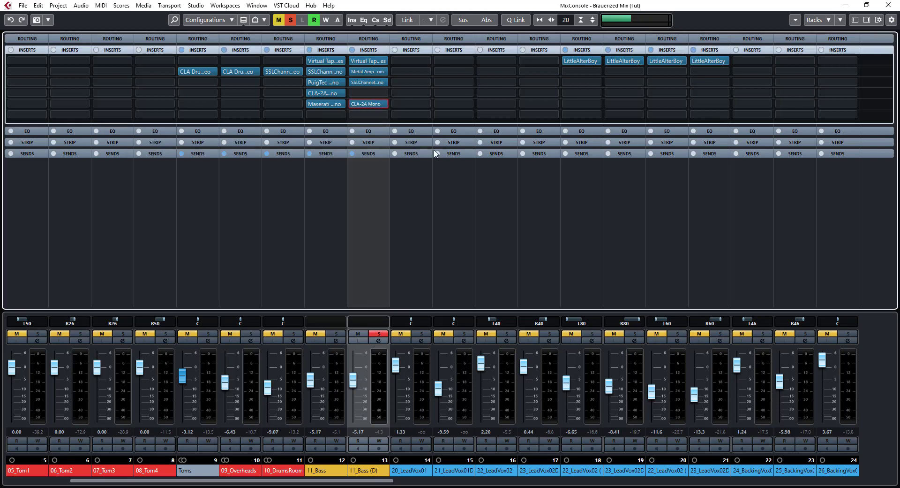
{"action": "left_click_drag", "start_coordinate": [365, 102], "coordinate": [368, 93]}
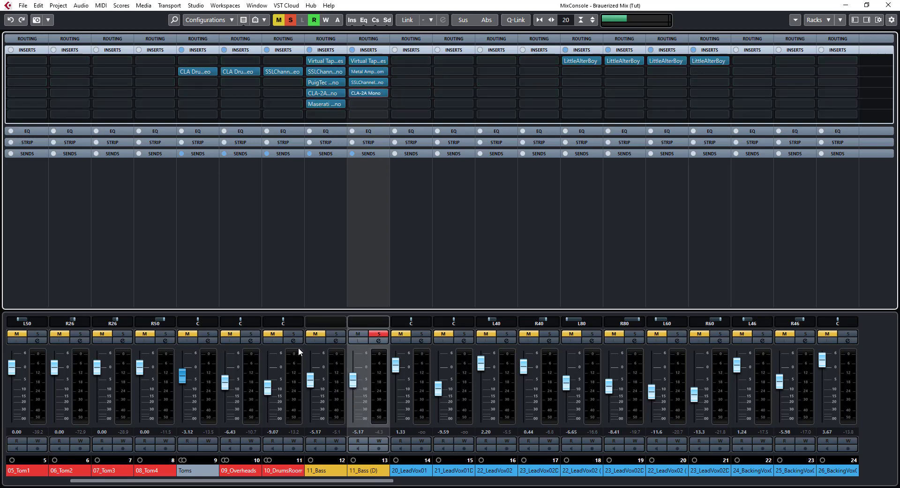
- Pull the 11_Bass (D) fader down to -∞, solo it together with 11_Bass and start playback
{"action": "left_click", "coordinate": [383, 334]}
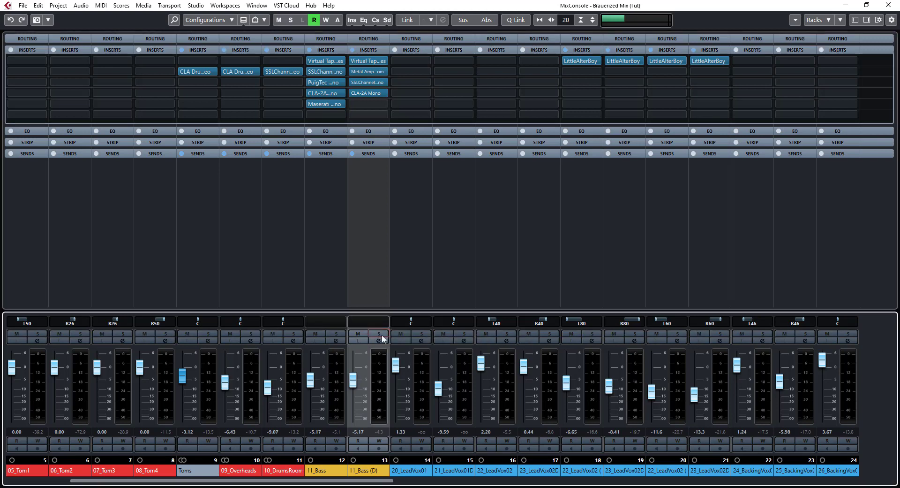
{"action": "left_click_drag", "start_coordinate": [353, 380], "coordinate": [350, 452]}
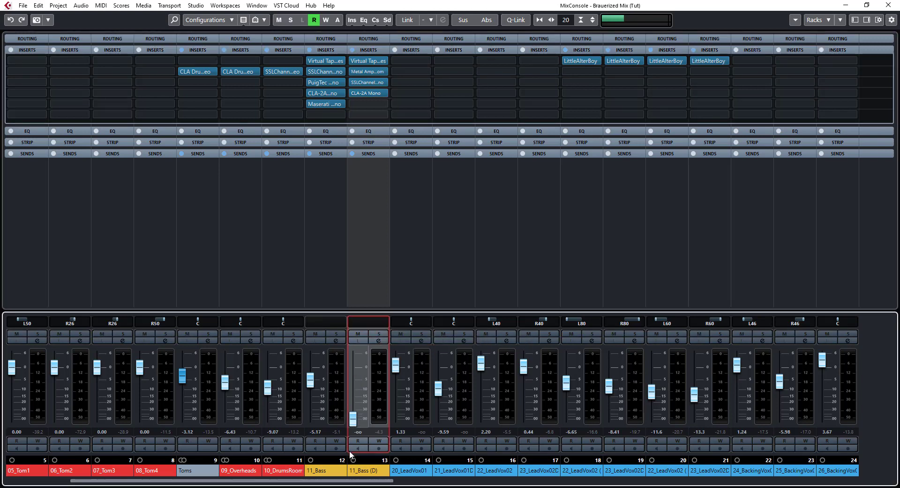
{"action": "left_click", "coordinate": [336, 334]}
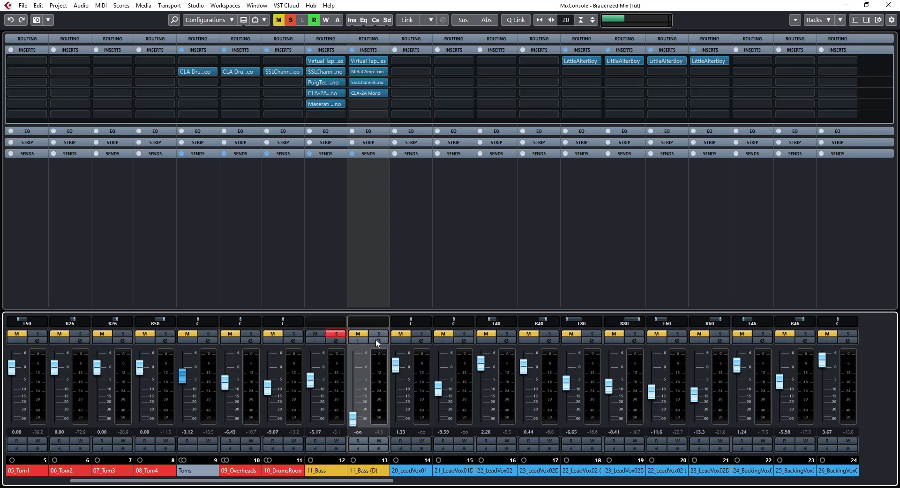
{"action": "left_click", "coordinate": [375, 336]}
{"action": "key", "text": "space"}
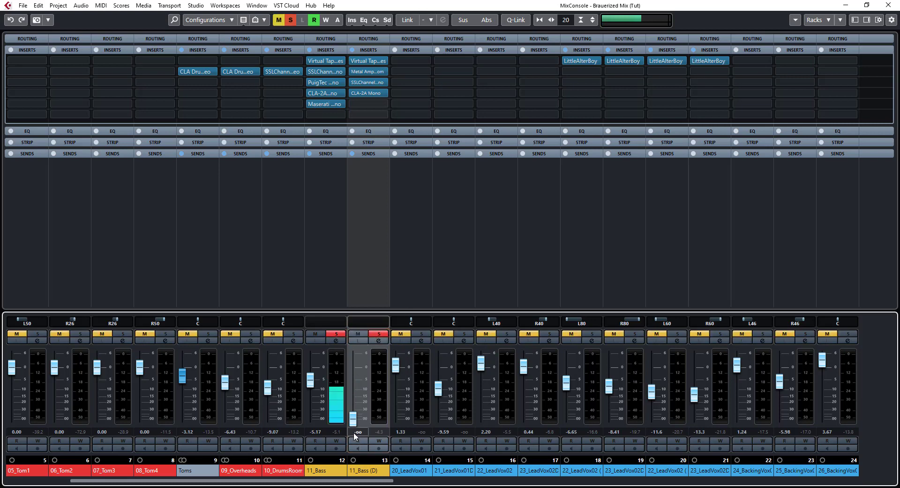
- Raise the 11_Bass (D) fader to -12.8 and shift the Metal Amp Room's mic balance towards mic two, closing the plug-in
{"action": "left_click_drag", "start_coordinate": [354, 418], "coordinate": [361, 394]}
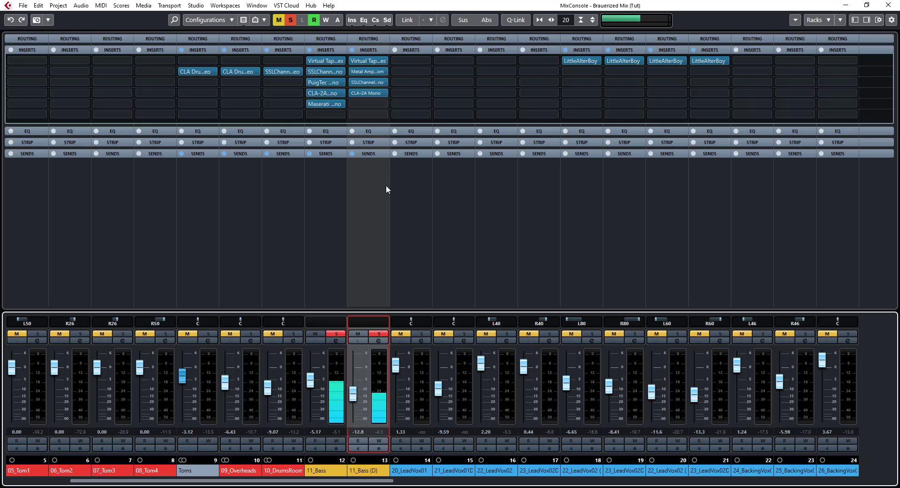
{"action": "left_click", "coordinate": [363, 70]}
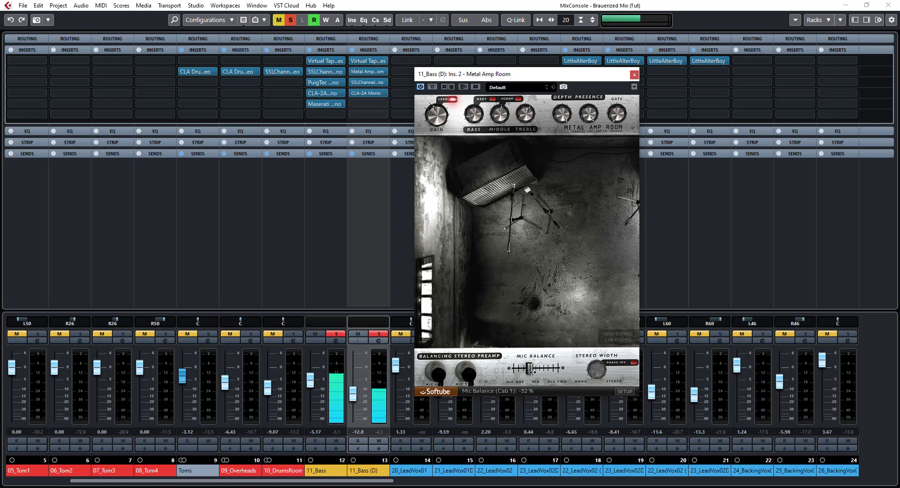
{"action": "left_click_drag", "start_coordinate": [533, 371], "coordinate": [539, 372]}
{"action": "left_click", "coordinate": [634, 75]}
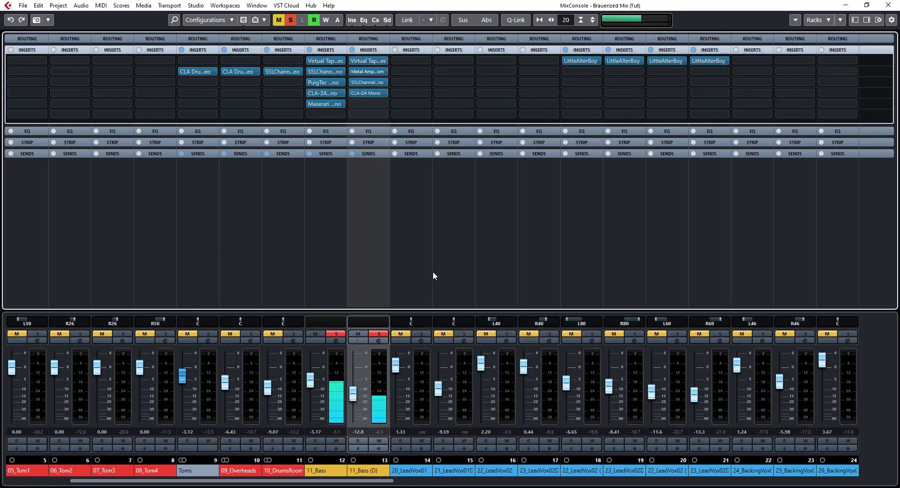
- Turn down the LF gain in the SSLChannel on 11_Bass (D) and bring the track's fader to -18.0
{"action": "left_click_drag", "start_coordinate": [353, 393], "coordinate": [357, 407]}
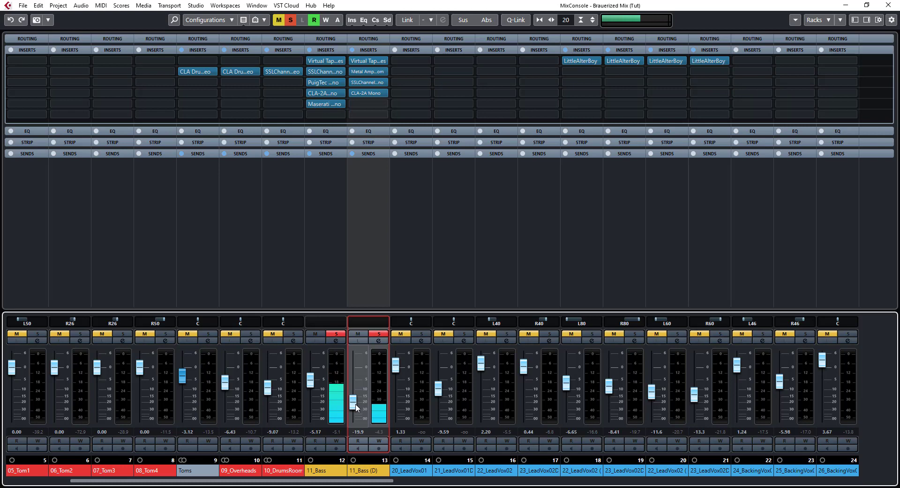
{"action": "double_click", "coordinate": [363, 83]}
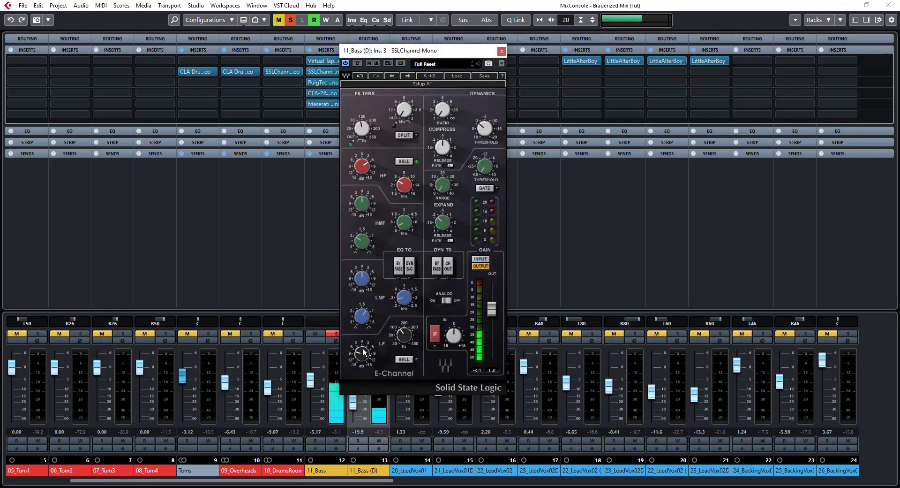
{"action": "left_click_drag", "start_coordinate": [365, 352], "coordinate": [365, 370]}
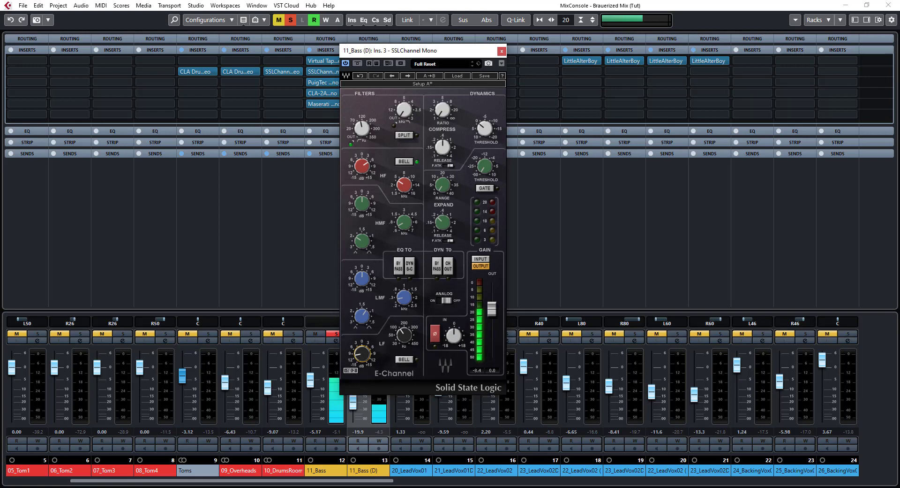
{"action": "left_click_drag", "start_coordinate": [364, 370], "coordinate": [364, 371]}
{"action": "left_click", "coordinate": [502, 51]}
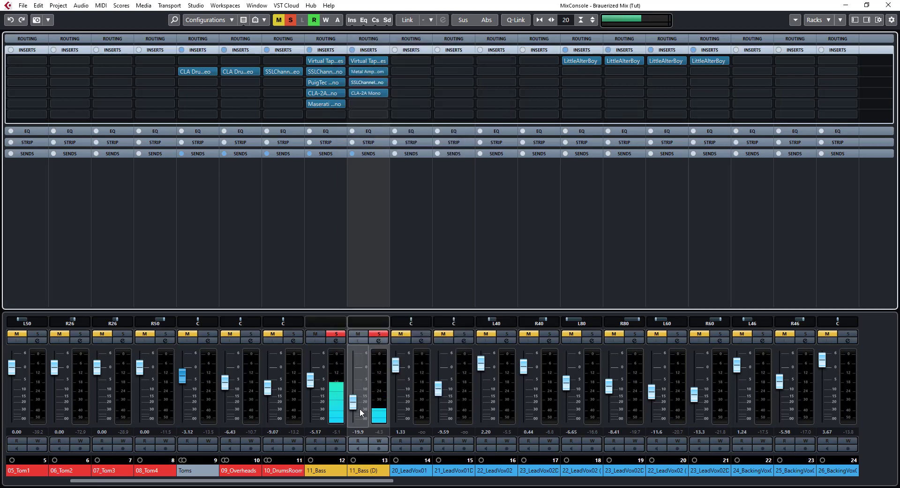
{"action": "left_click_drag", "start_coordinate": [355, 406], "coordinate": [354, 402]}
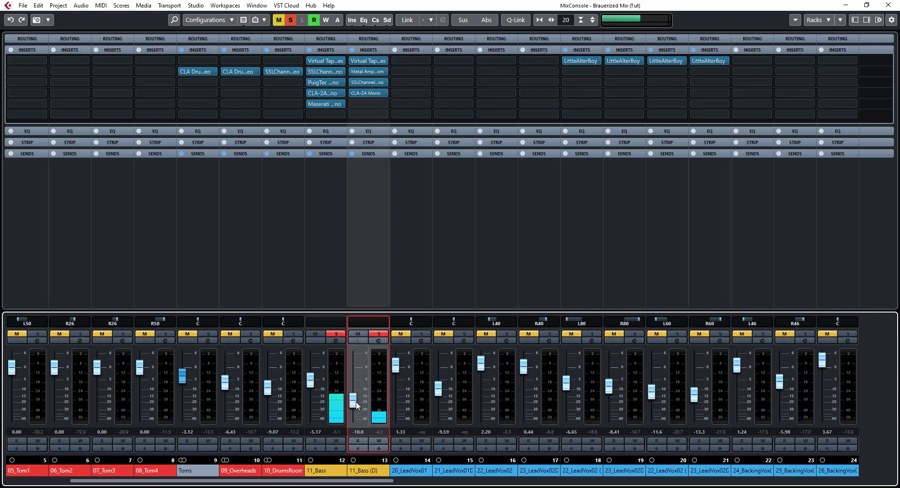
- Solo all the drum tracks, from 01_Kick to 10_DrumsRoom including the Toms group, along with the two basses
{"action": "left_click", "coordinate": [293, 333]}
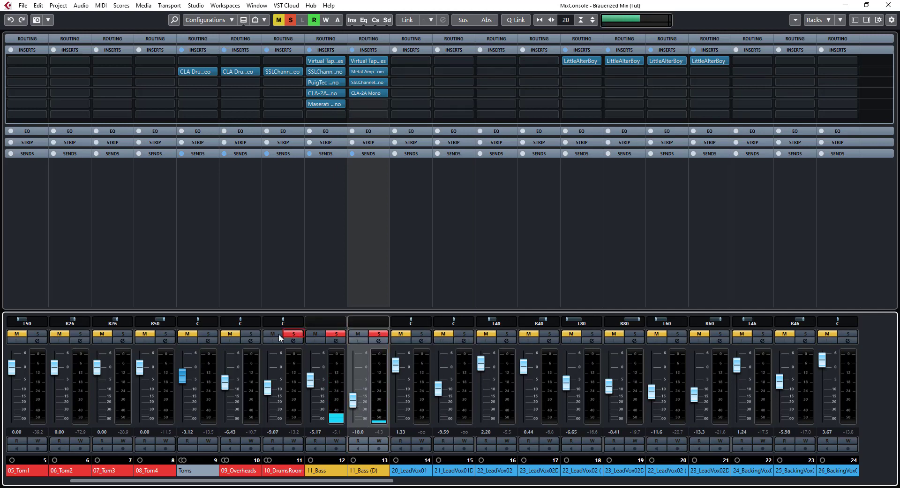
{"action": "left_click", "coordinate": [249, 332]}
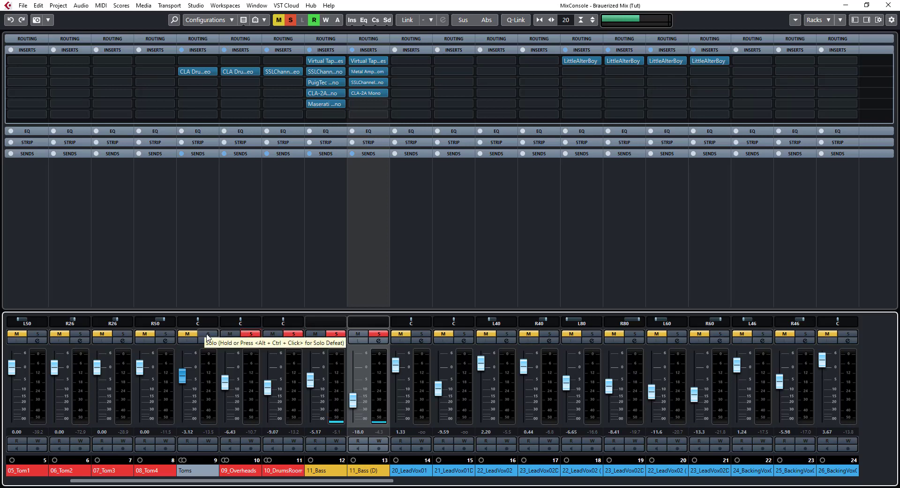
{"action": "left_click", "coordinate": [207, 333]}
{"action": "scroll", "coordinate": [354, 481], "scroll_direction": "left", "scroll_amount": 4}
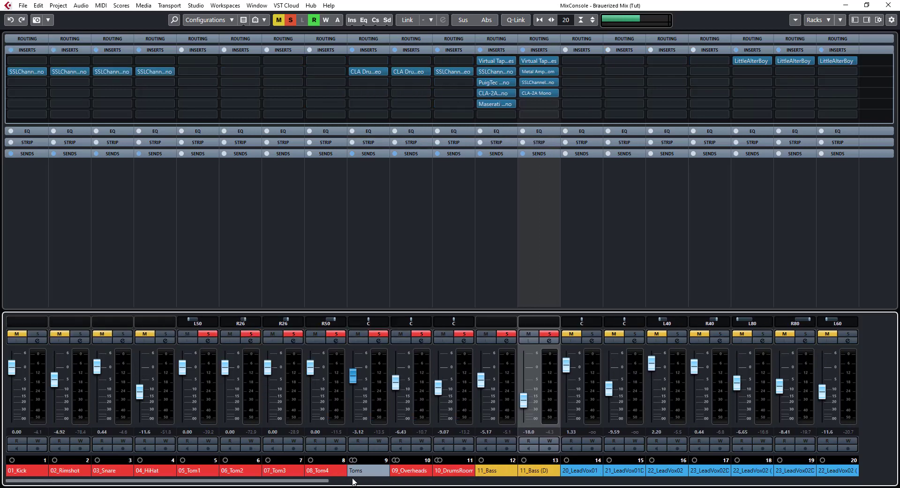
{"action": "left_click", "coordinate": [122, 334]}
{"action": "left_click", "coordinate": [38, 335]}
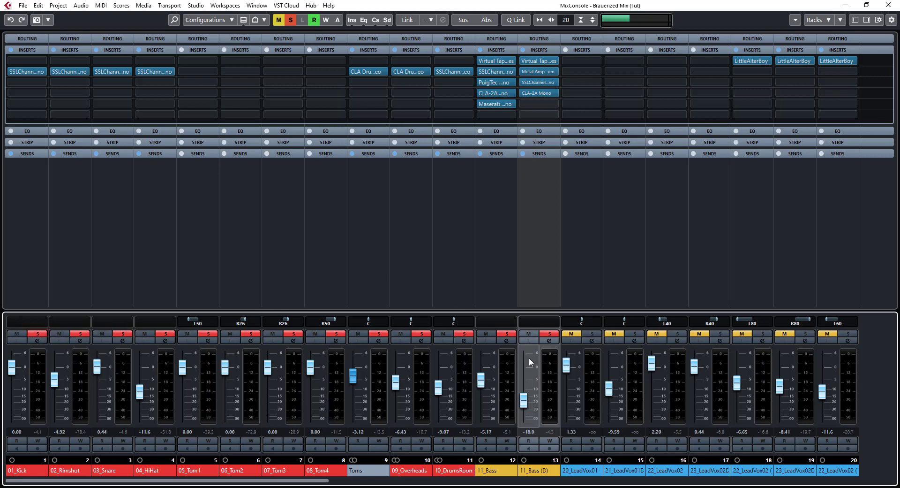
- Audition 11_Bass (D) at -16.0 against the drums, toggling its mute to compare, and return its fader to -18.0
{"action": "key", "text": "space"}
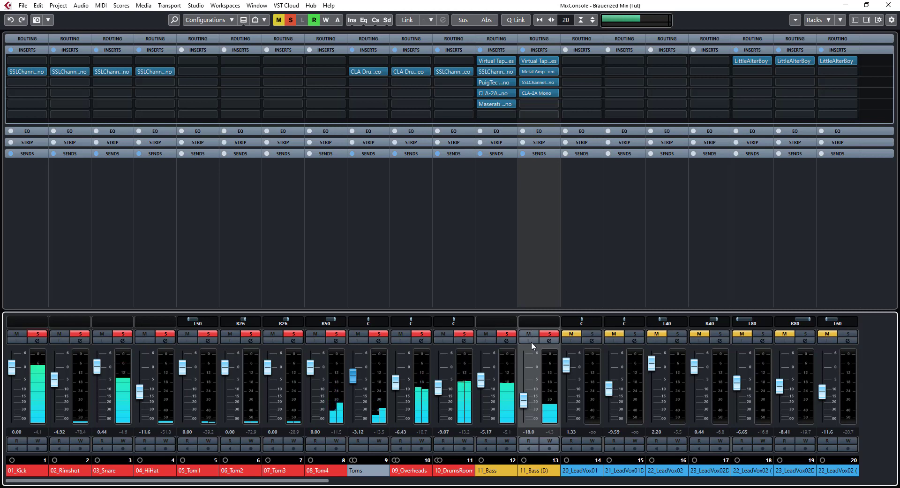
{"action": "left_click_drag", "start_coordinate": [525, 407], "coordinate": [526, 402]}
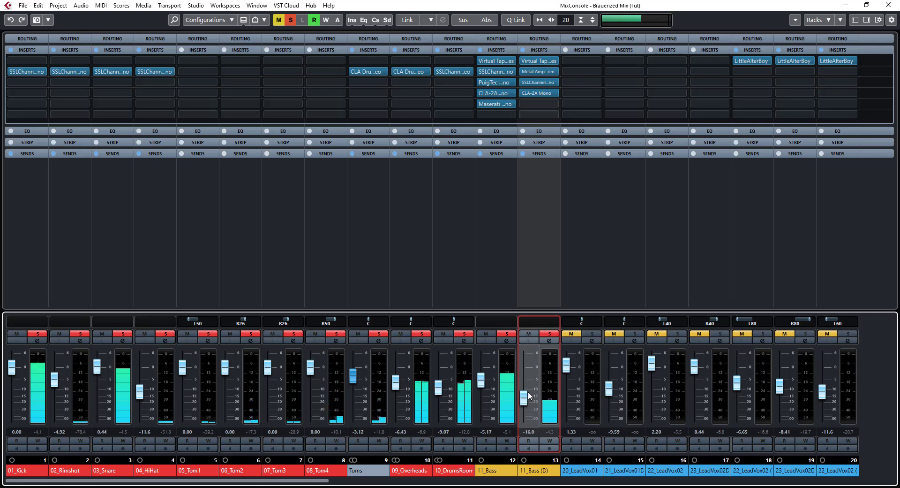
{"action": "left_click", "coordinate": [529, 336]}
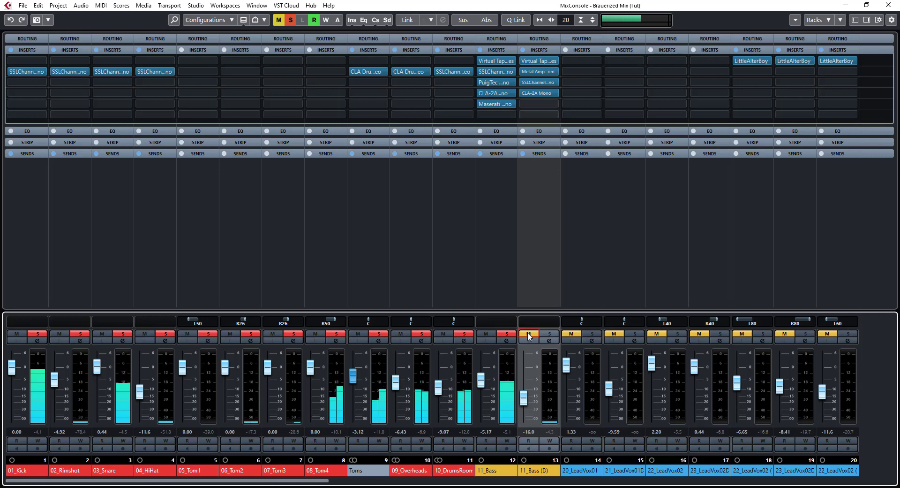
{"action": "left_click", "coordinate": [529, 335]}
{"action": "left_click_drag", "start_coordinate": [524, 397], "coordinate": [525, 404]}
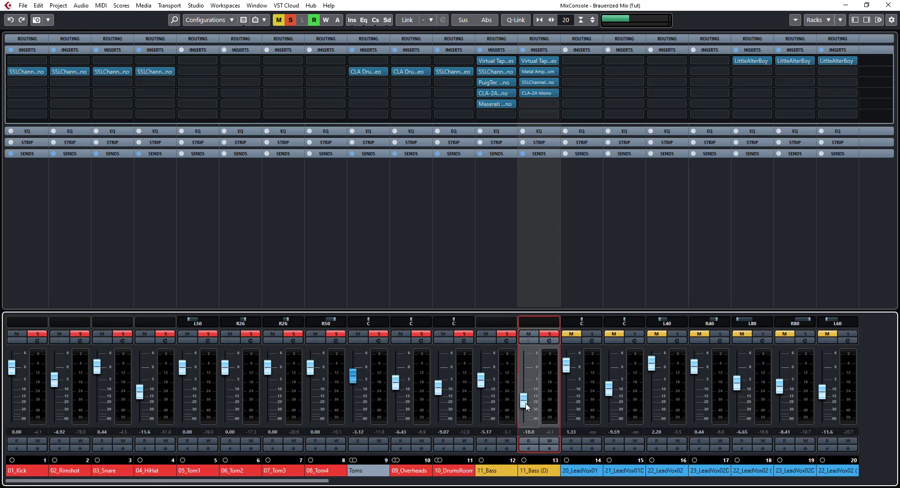
- Replay the drums and basses, muting and unmuting 11_Bass (D) to compare the mix with and without it
{"action": "key", "text": "space"}
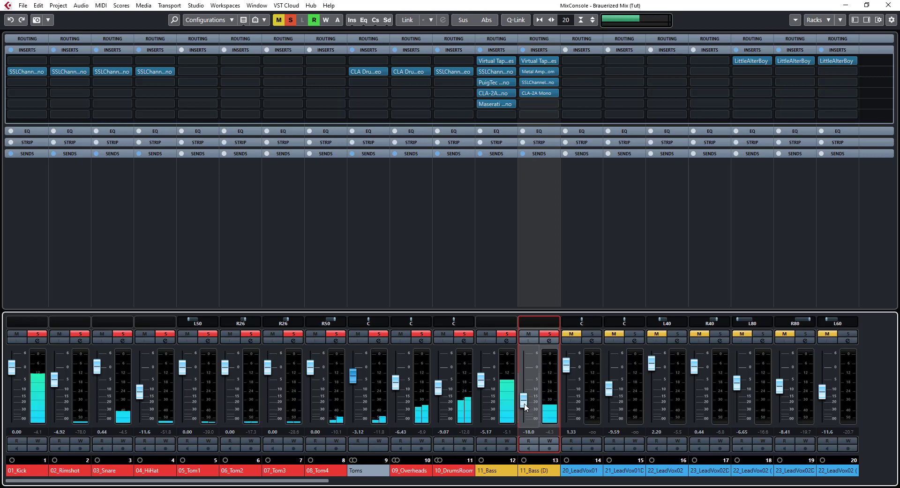
{"action": "key", "text": "space"}
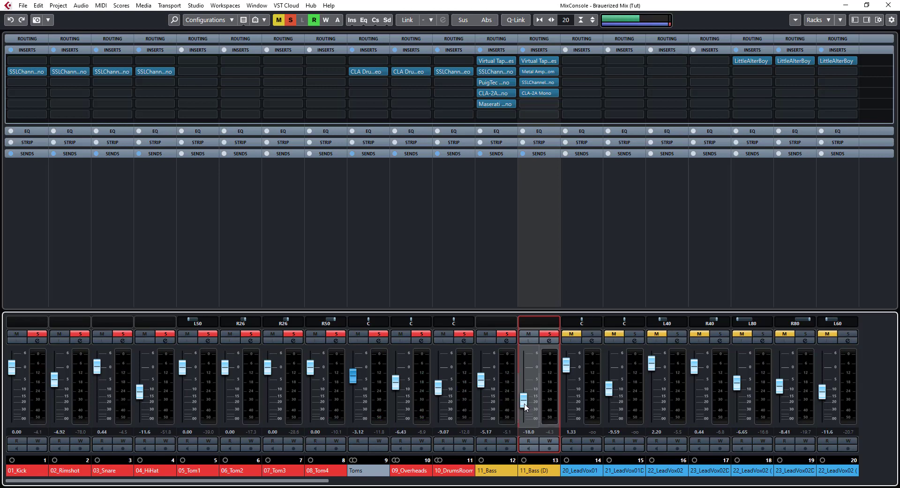
{"action": "key", "text": "space"}
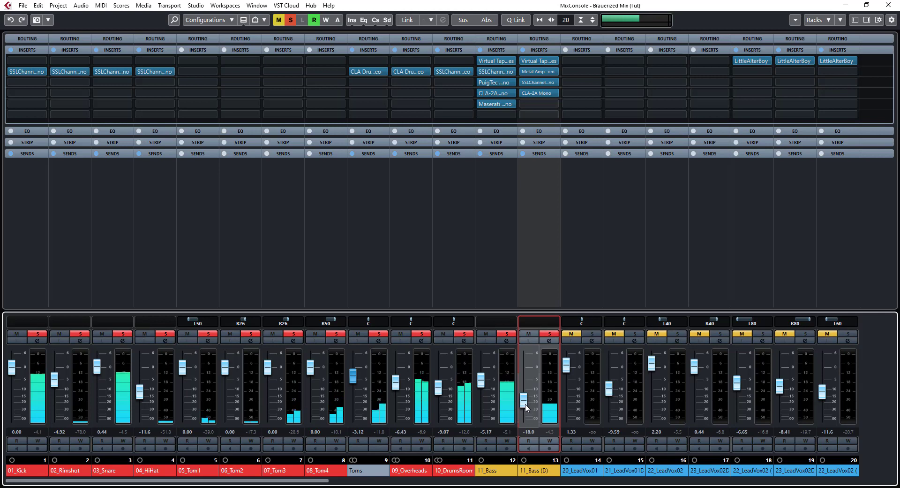
{"action": "left_click", "coordinate": [529, 335]}
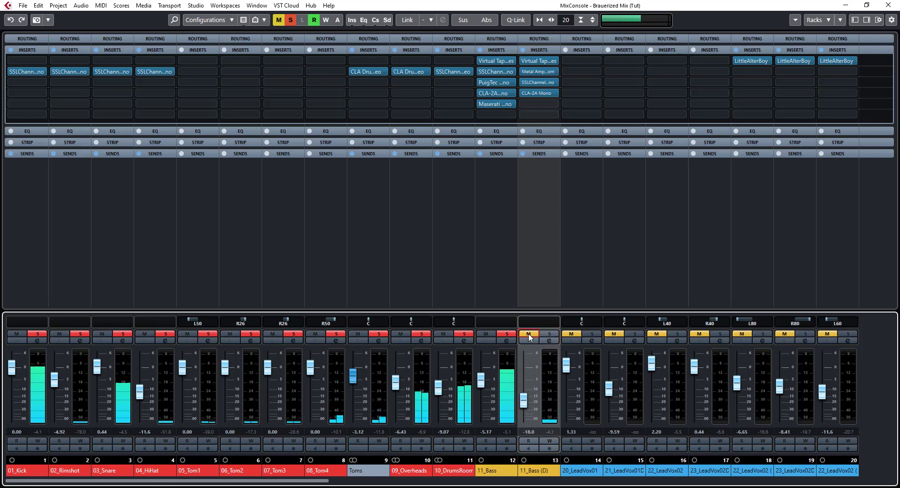
{"action": "left_click", "coordinate": [529, 335]}
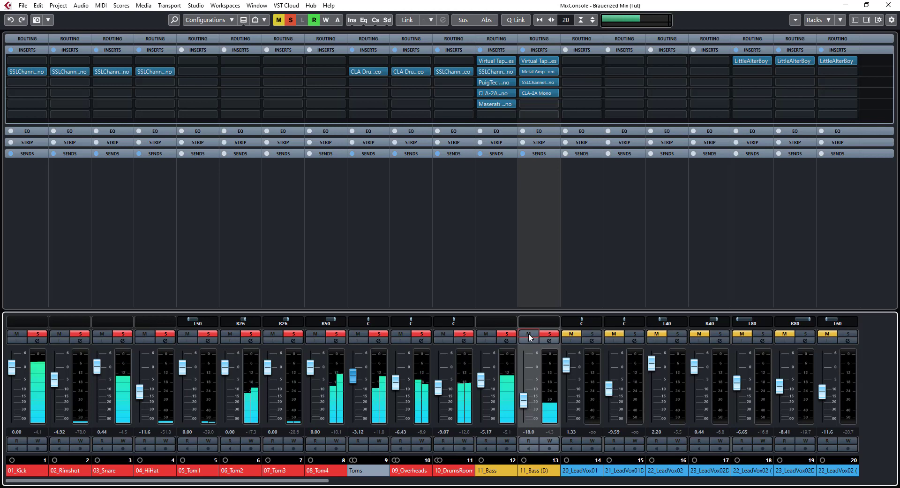
- Check the SSLChannel on 11_Bass (D) and try the track's fader at -16.8, comparing it muted and unmuted
{"action": "left_click", "coordinate": [533, 82]}
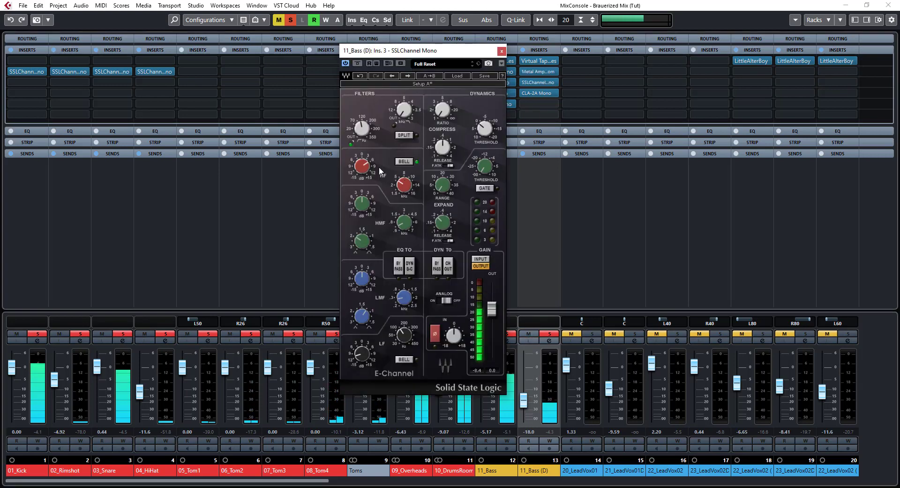
{"action": "left_click", "coordinate": [502, 51]}
{"action": "left_click_drag", "start_coordinate": [524, 406], "coordinate": [523, 401]}
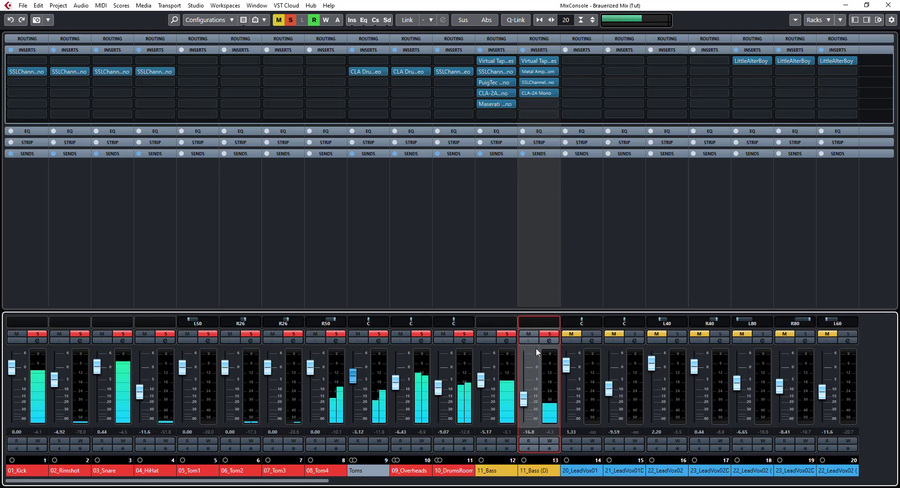
{"action": "left_click", "coordinate": [529, 335]}
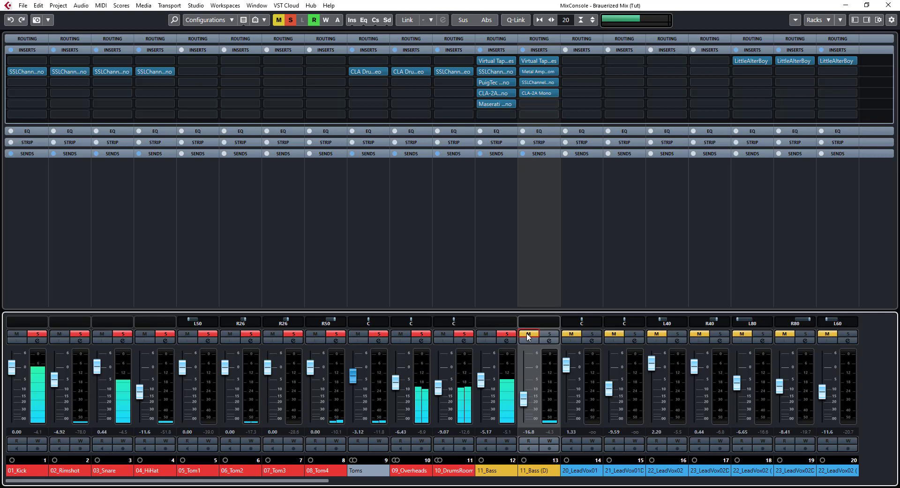
{"action": "left_click", "coordinate": [528, 335]}
- Lower the 11_Bass (D) fader to -19.9 and toggle the track's mute twice to compare the blend
{"action": "left_click_drag", "start_coordinate": [524, 398], "coordinate": [526, 407]}
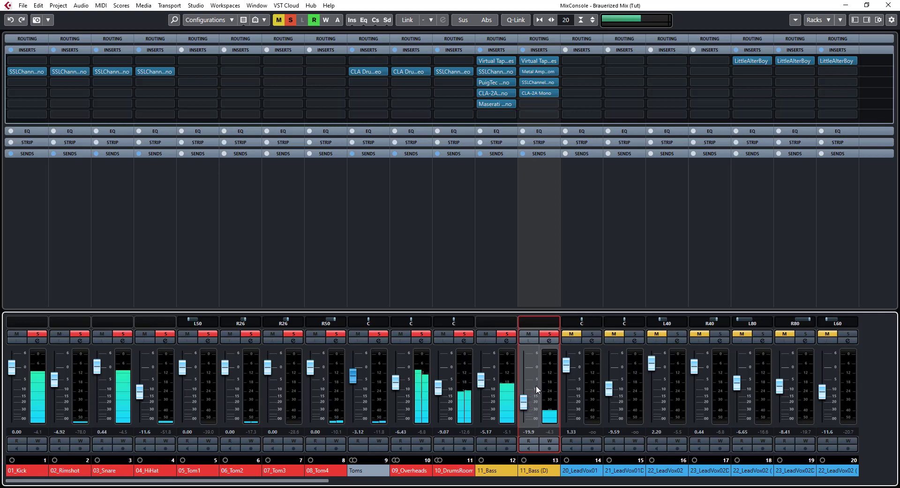
{"action": "left_click", "coordinate": [529, 334]}
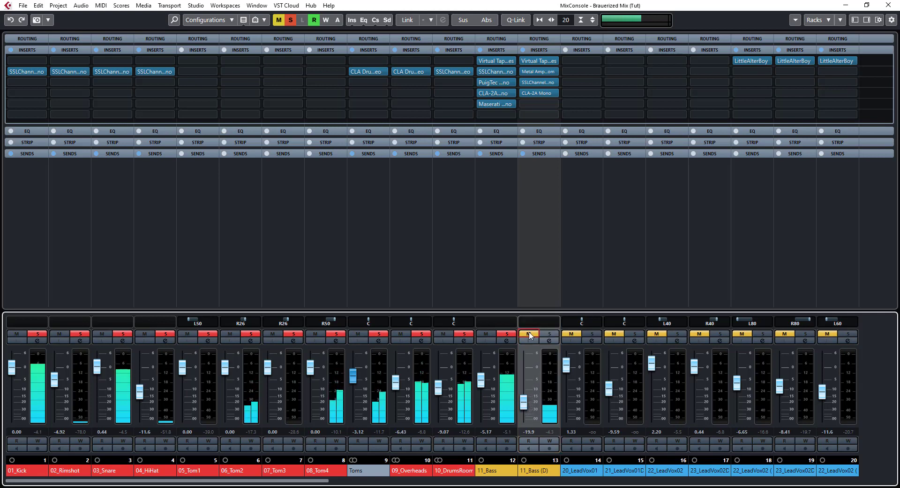
{"action": "left_click", "coordinate": [529, 333]}
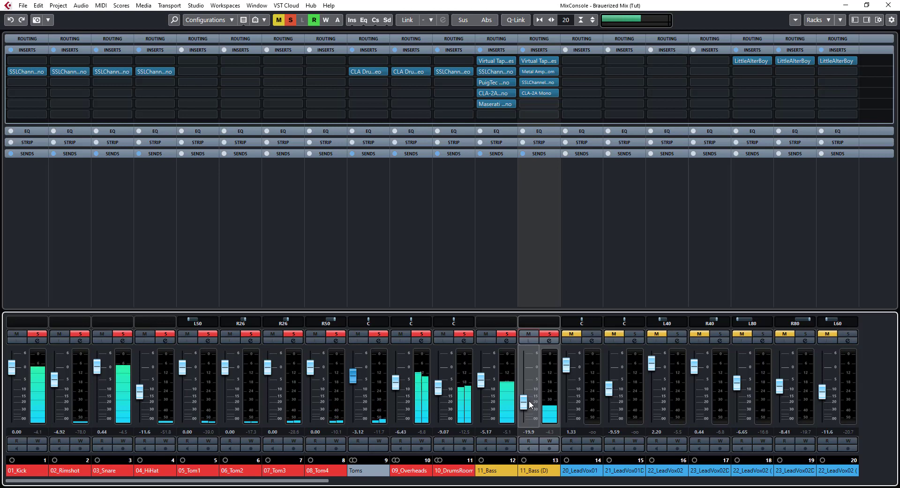
{"action": "left_click", "coordinate": [529, 333]}
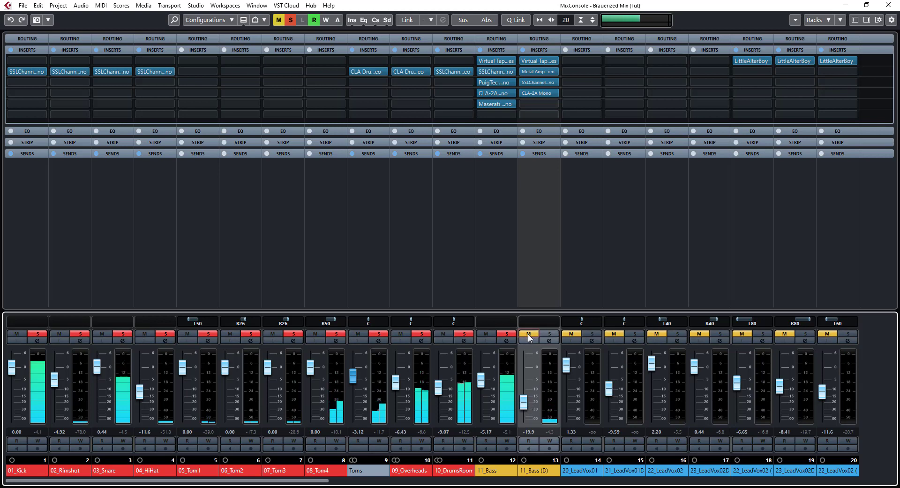
{"action": "left_click", "coordinate": [529, 334]}
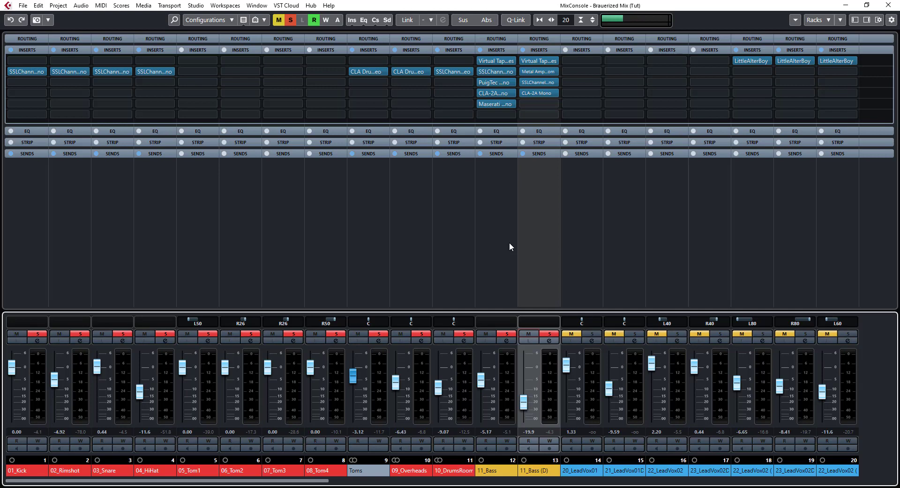
- Review the filter and EQ settings of the SSLChannel on 11_Bass (D) and close the plug-in
{"action": "left_click", "coordinate": [535, 82]}
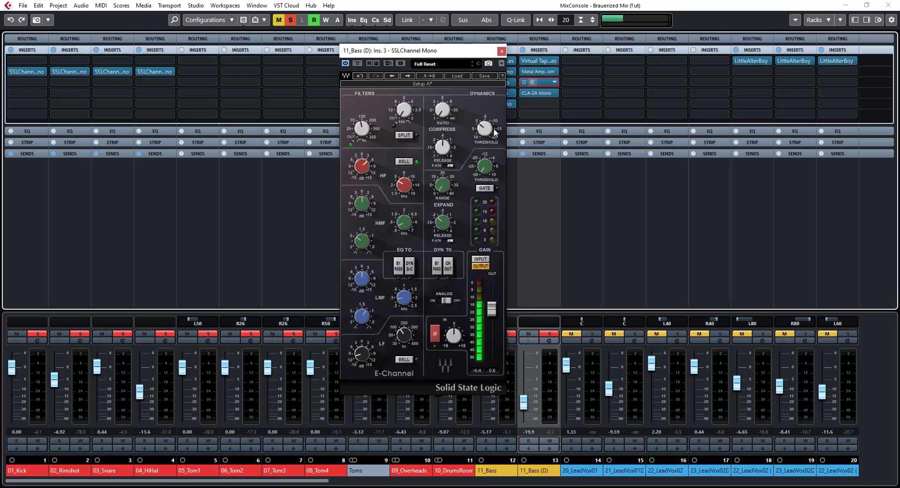
{"action": "left_click", "coordinate": [365, 132]}
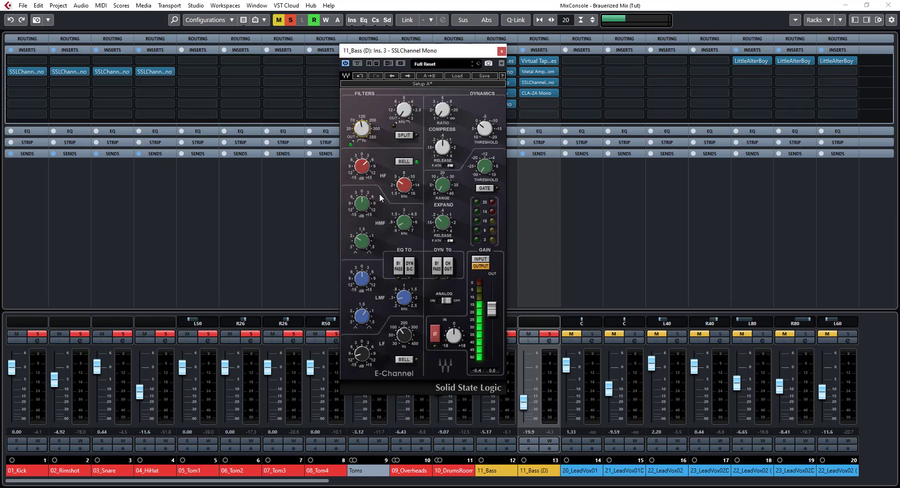
{"action": "left_click", "coordinate": [501, 50]}
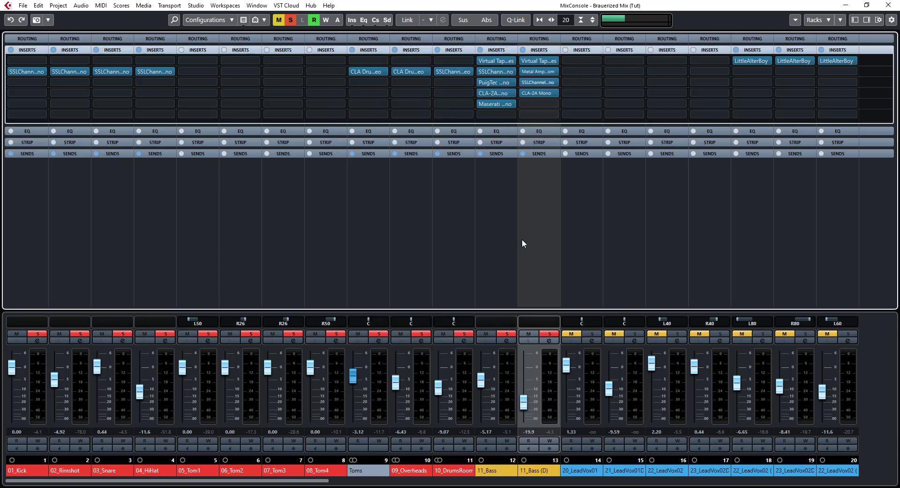